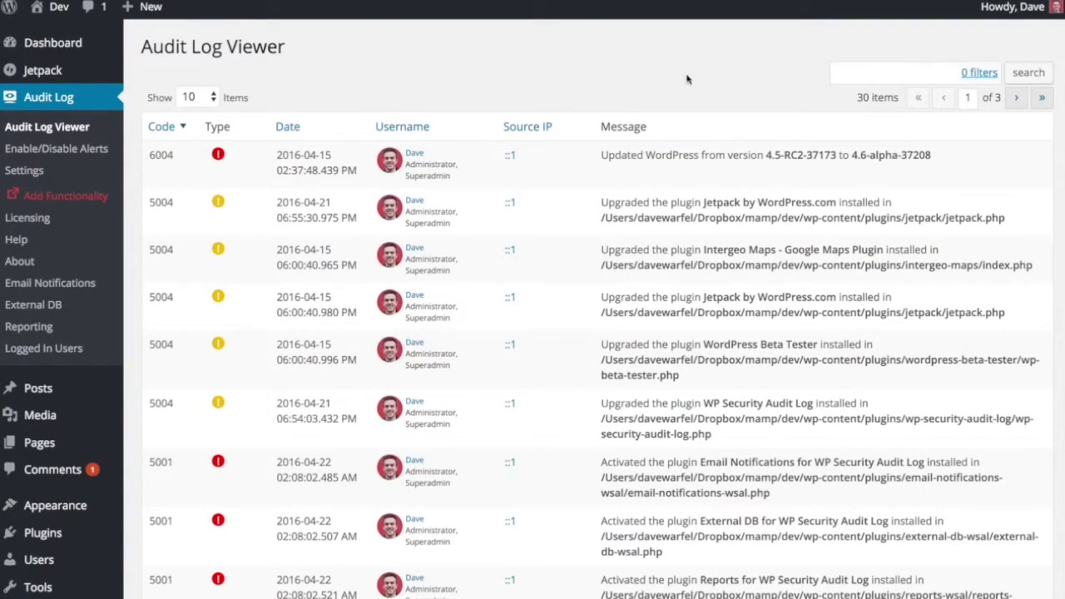
Search the audit log for "jetpack" and look over the matching plugin entries
{"action": "left_click", "coordinate": [873, 74]}
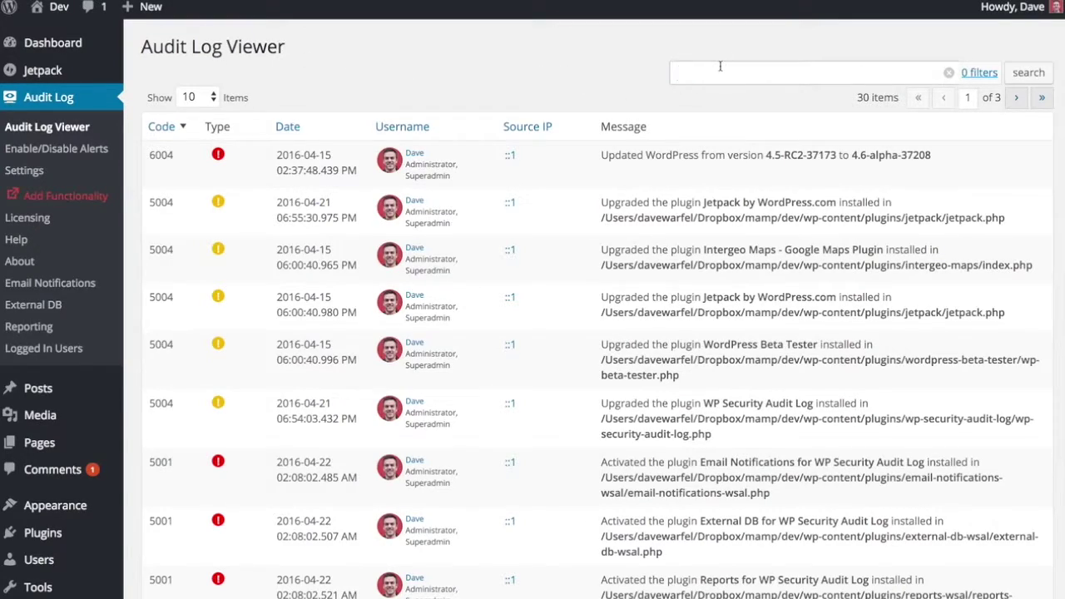
{"action": "type", "text": "jetpack"}
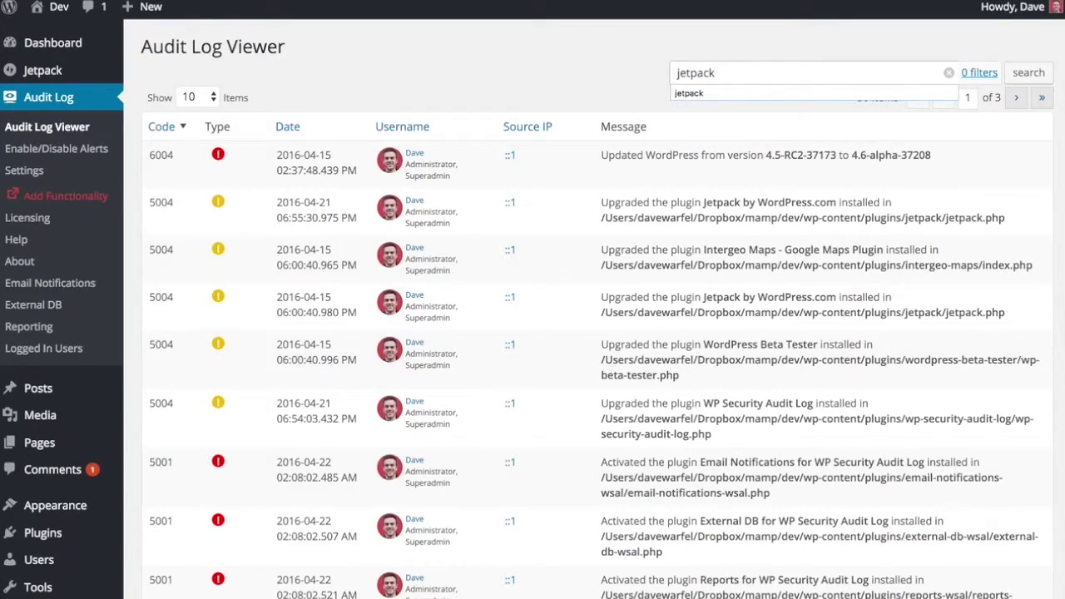
{"action": "key", "text": "Return"}
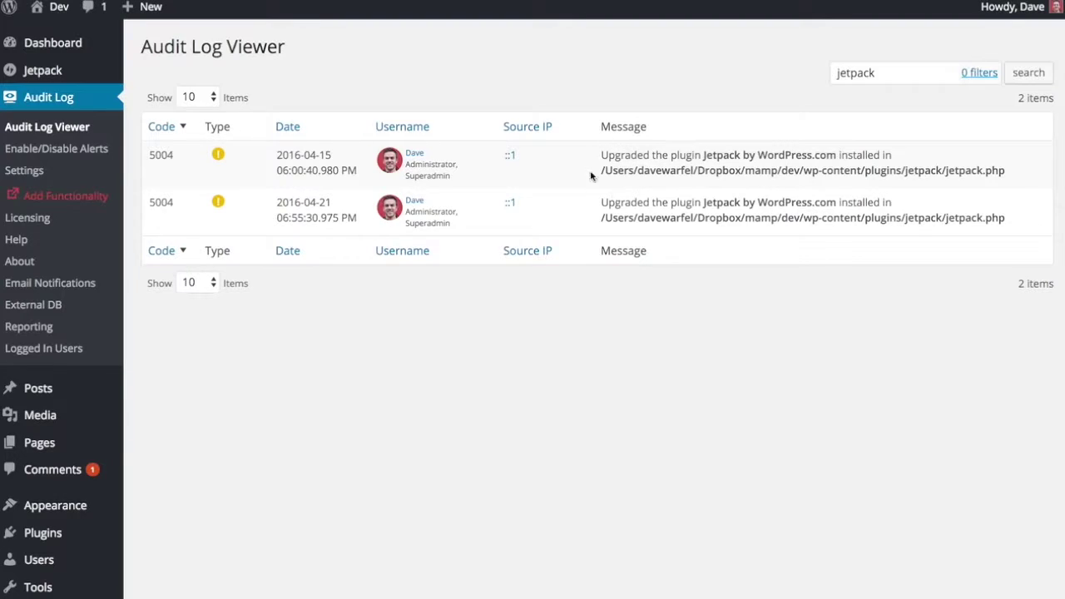
{"action": "left_click_drag", "start_coordinate": [701, 201], "coordinate": [739, 201]}
{"action": "left_click", "coordinate": [740, 201]}
Open the audit log search filters and look through the available alert types
{"action": "left_click", "coordinate": [979, 73]}
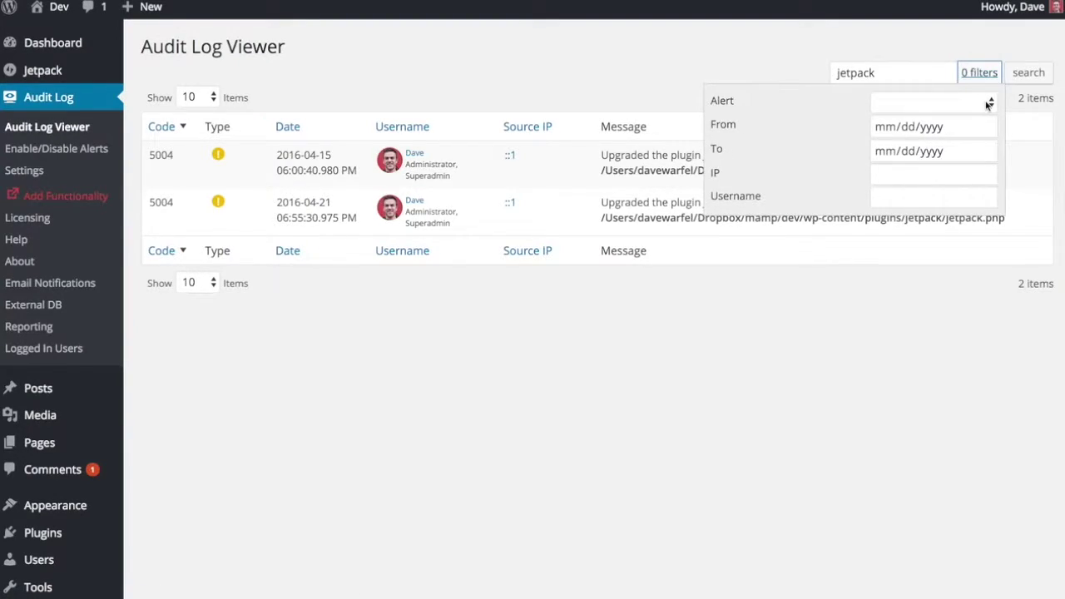
{"action": "left_click", "coordinate": [986, 104]}
{"action": "scroll", "coordinate": [789, 161], "scroll_direction": "down", "scroll_amount": 15}
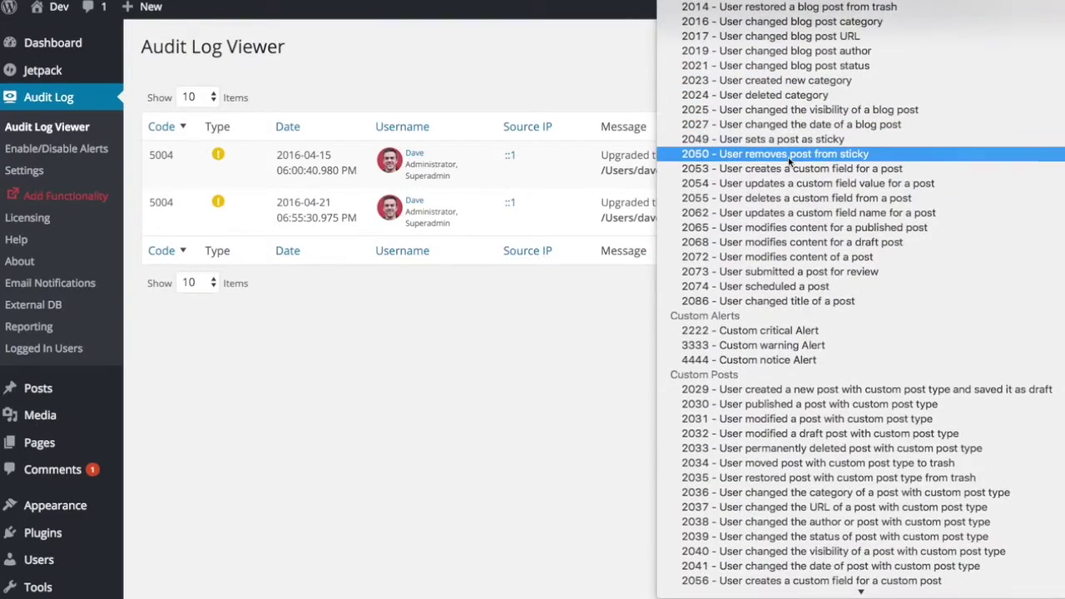
{"action": "scroll", "coordinate": [788, 161], "scroll_direction": "up", "scroll_amount": 15}
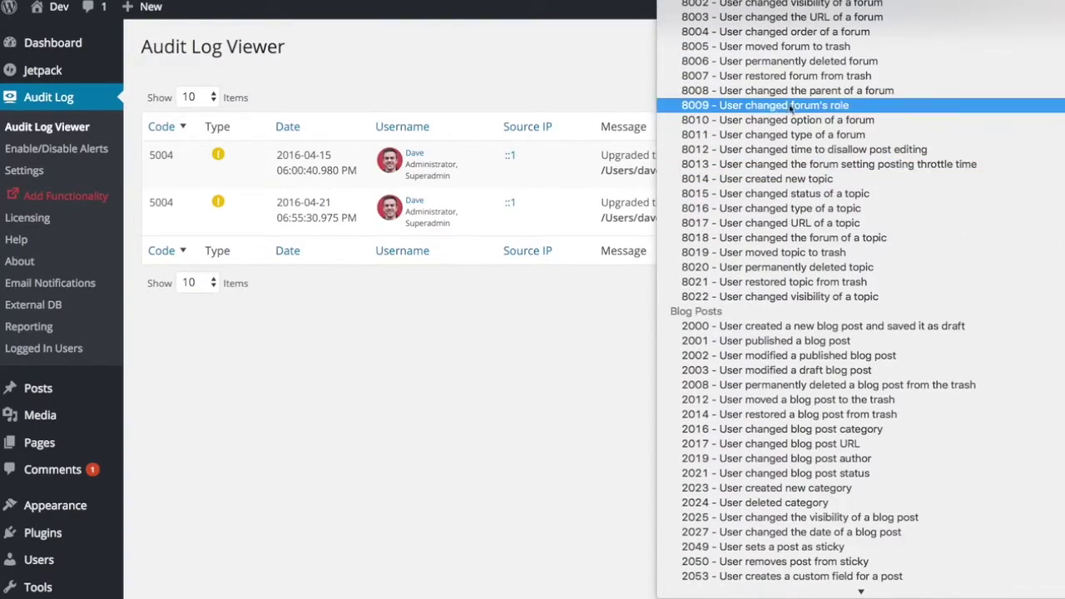
{"action": "left_click", "coordinate": [566, 50]}
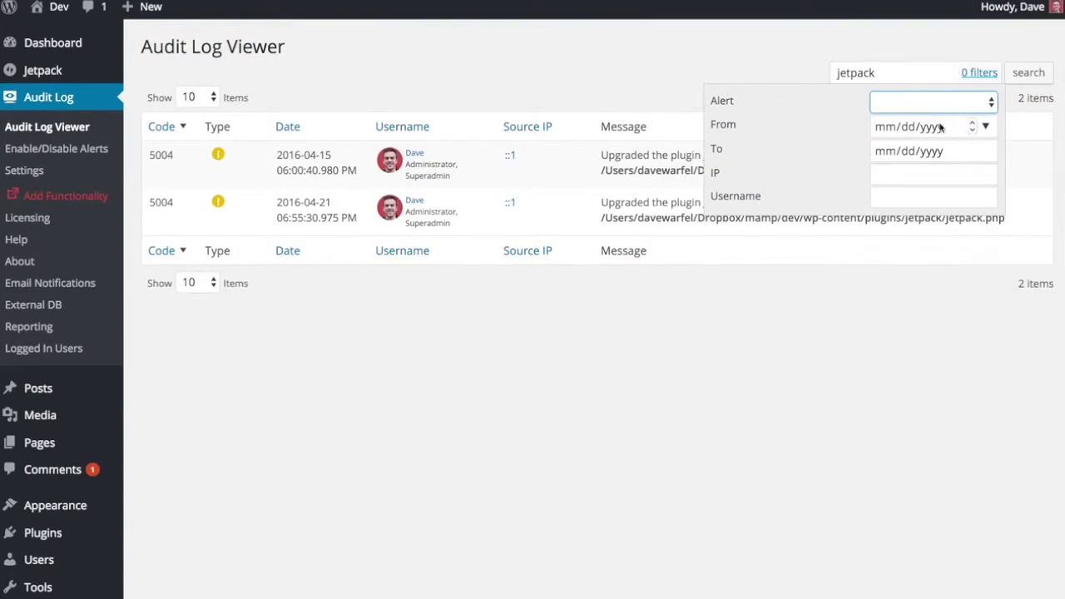
Check the search term and the IP and Username filter fields, and close the search filters
{"action": "left_click", "coordinate": [853, 74]}
{"action": "double_click", "coordinate": [880, 72]}
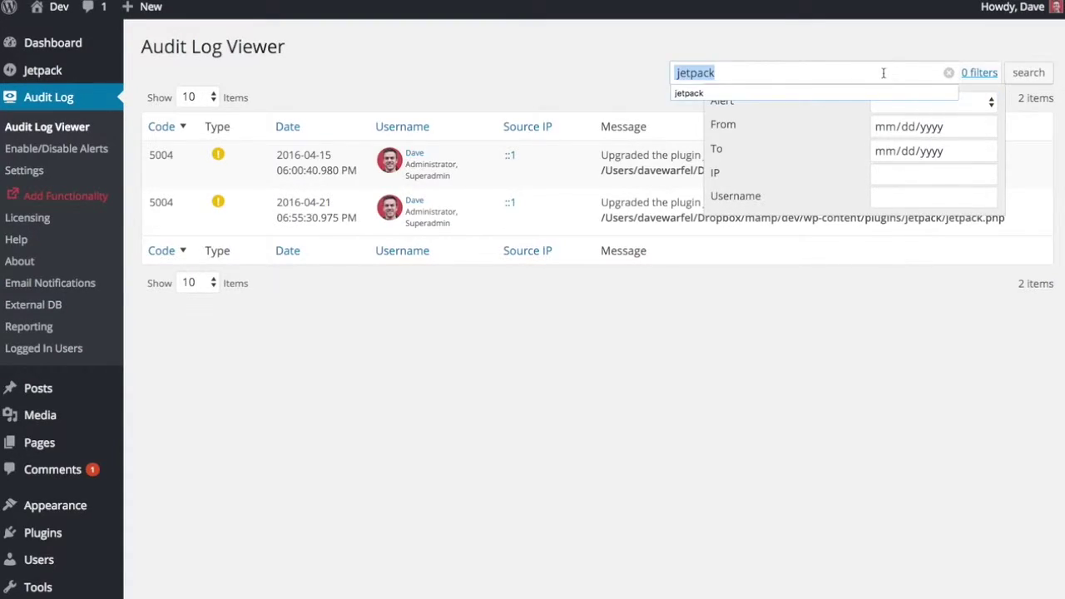
{"action": "left_click", "coordinate": [863, 60]}
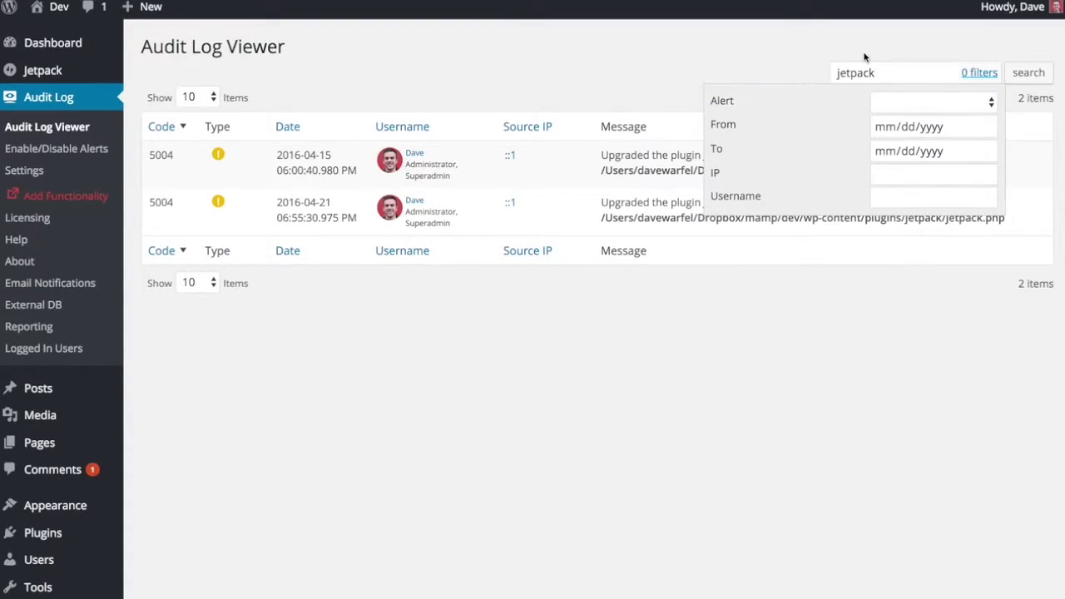
{"action": "left_click", "coordinate": [893, 175]}
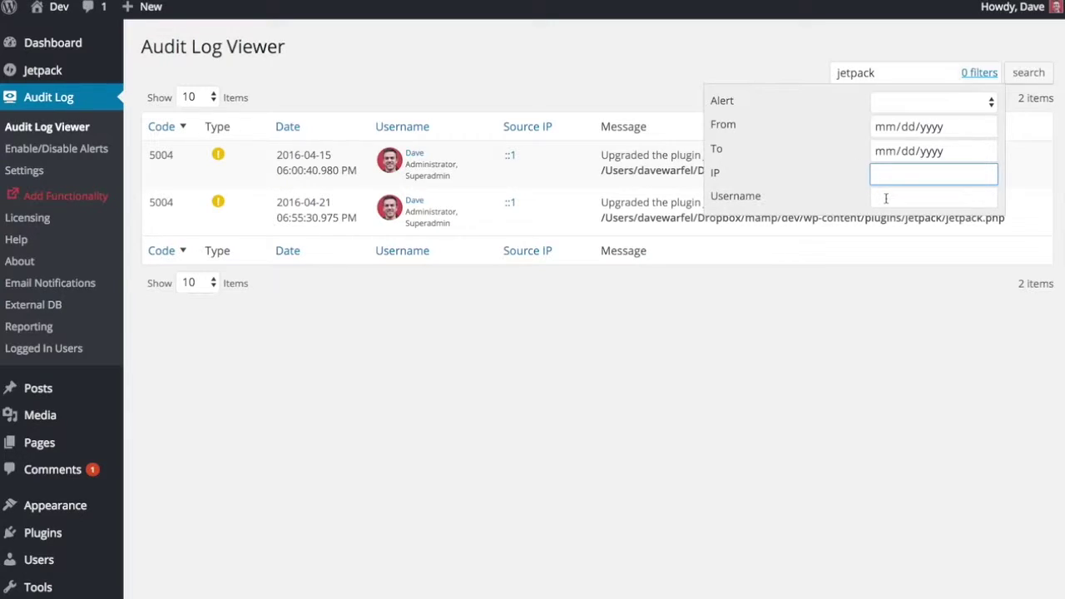
{"action": "left_click", "coordinate": [885, 198]}
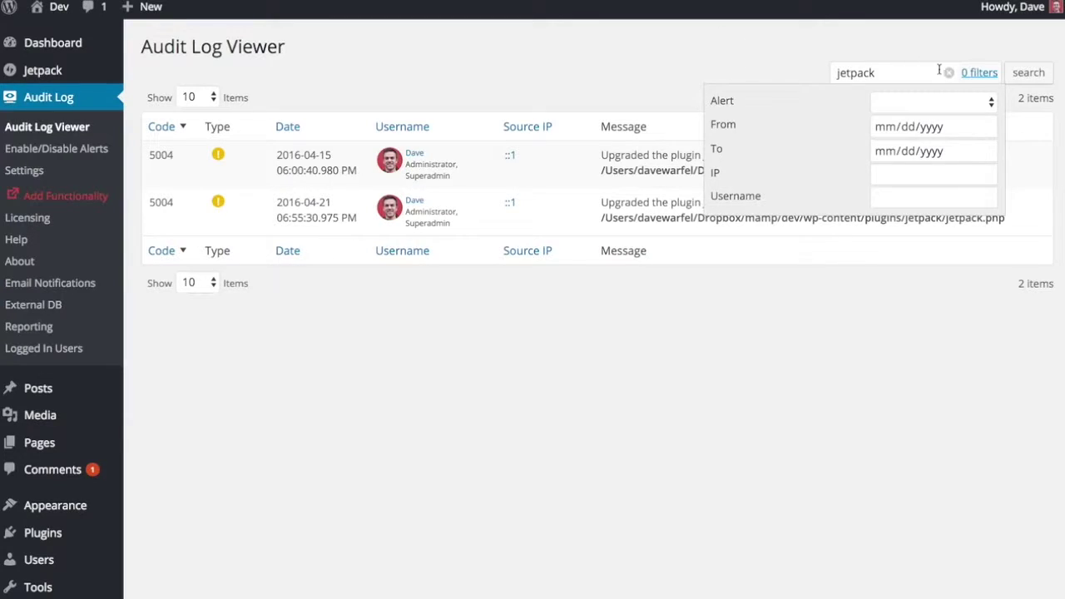
{"action": "left_click", "coordinate": [967, 74]}
Clear the "jetpack" term from the audit log search field
{"action": "left_click", "coordinate": [943, 74]}
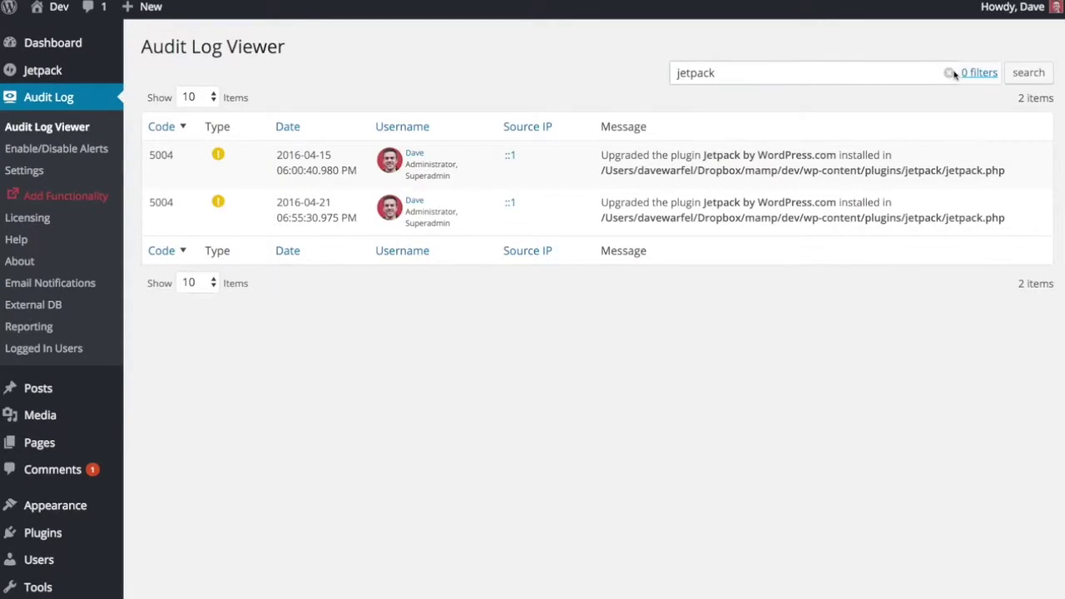
{"action": "left_click", "coordinate": [951, 74]}
{"action": "left_click", "coordinate": [874, 50]}
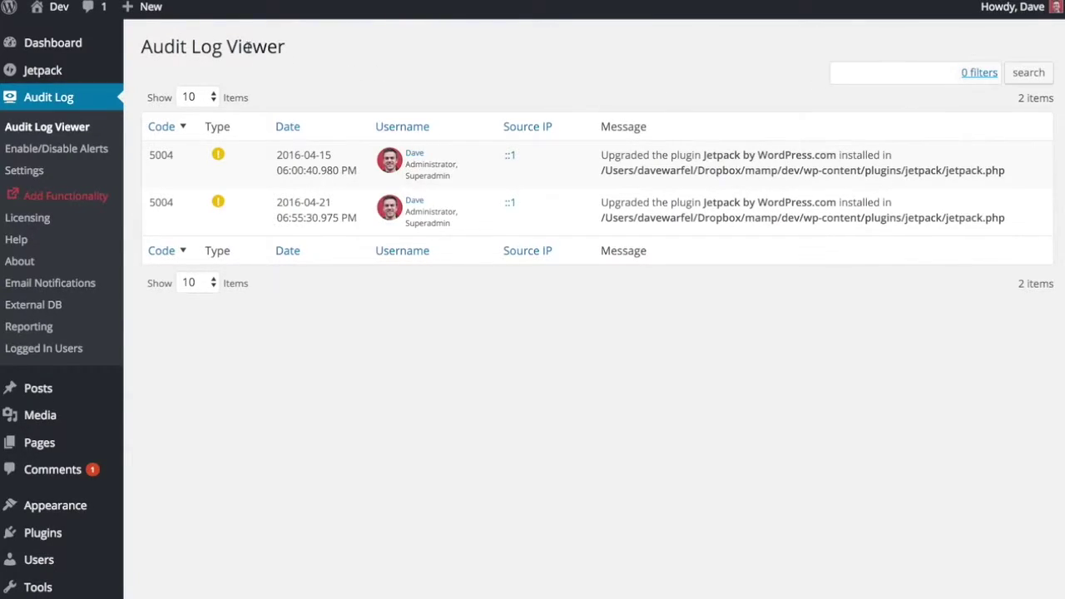
Open the built-in email notifications and examine the options for user changes and plugin changes
{"action": "left_click", "coordinate": [81, 282]}
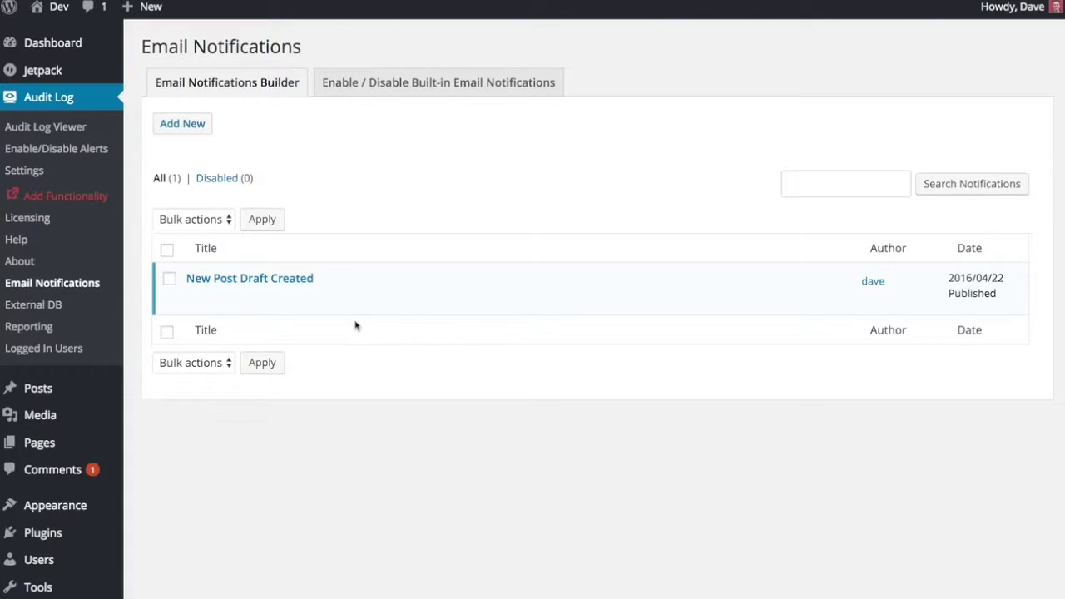
{"action": "left_click", "coordinate": [433, 87]}
{"action": "scroll", "coordinate": [433, 88], "scroll_direction": "up", "scroll_amount": 2}
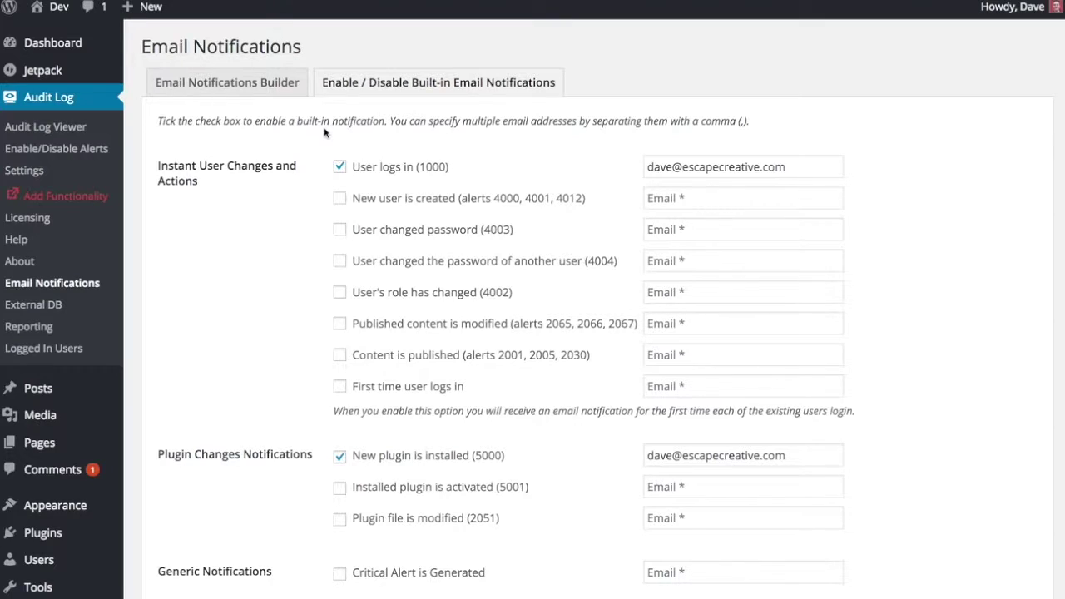
{"action": "left_click", "coordinate": [339, 168]}
{"action": "scroll", "coordinate": [321, 212], "scroll_direction": "down", "scroll_amount": 1}
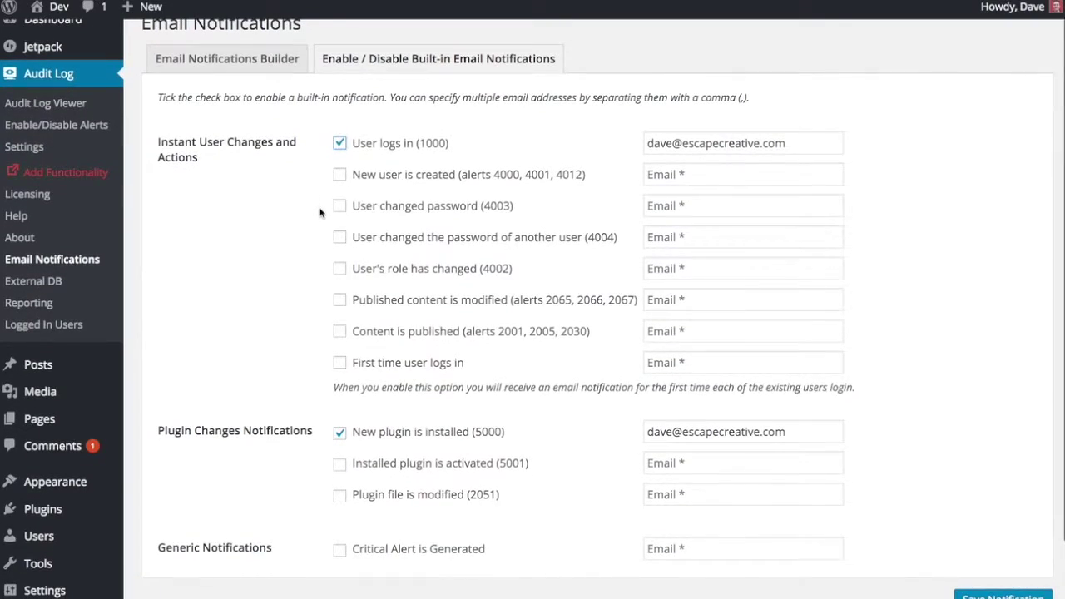
{"action": "scroll", "coordinate": [407, 155], "scroll_direction": "down", "scroll_amount": 1}
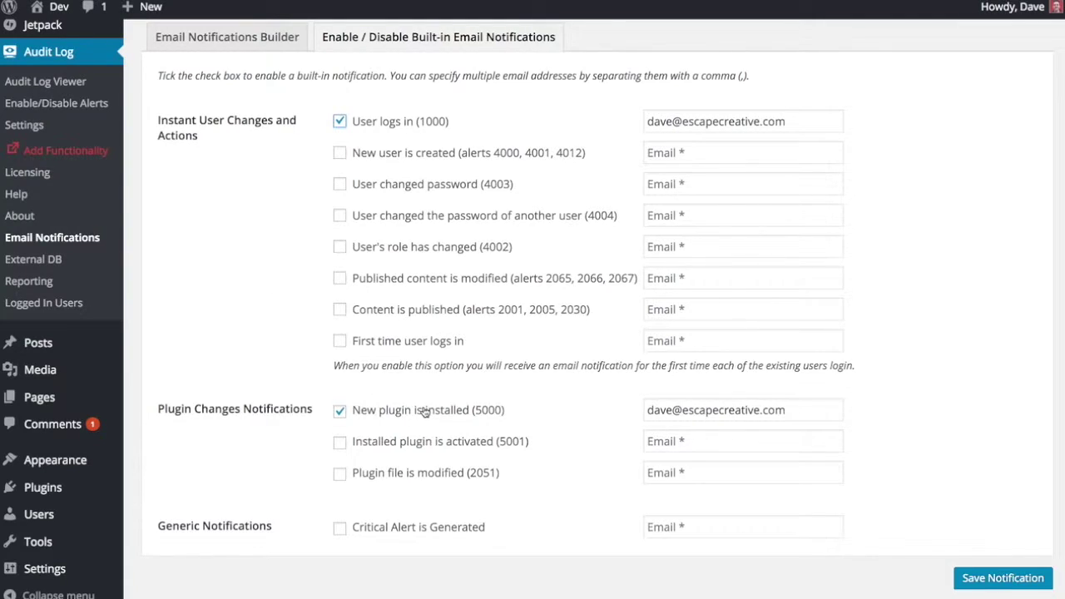
{"action": "scroll", "coordinate": [648, 406], "scroll_direction": "up", "scroll_amount": 1}
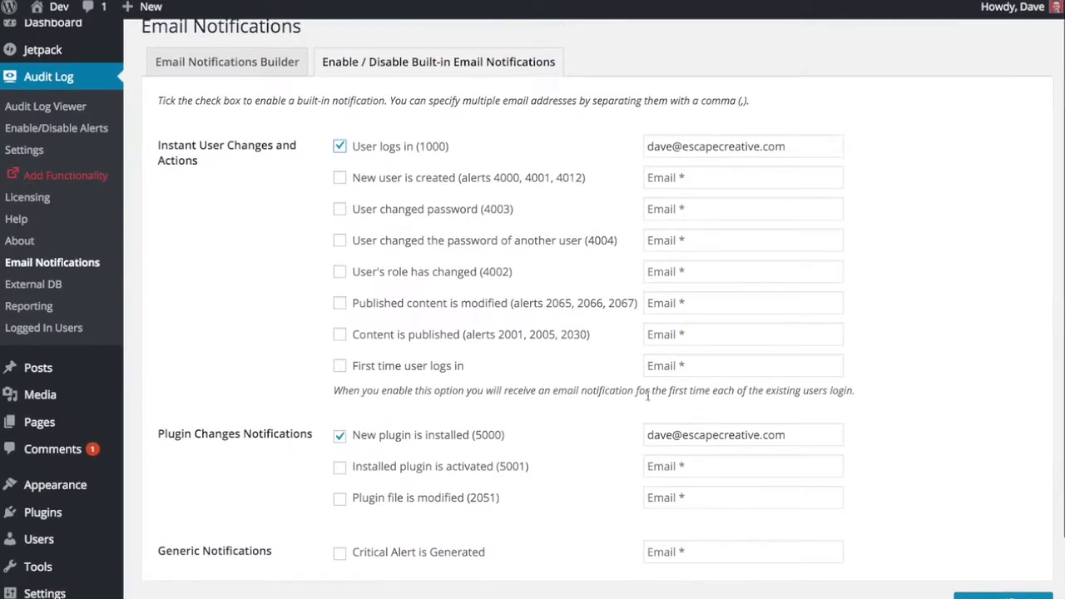
Check the recipient email field of the "User logs in (1000)" notification
{"action": "left_click", "coordinate": [811, 143]}
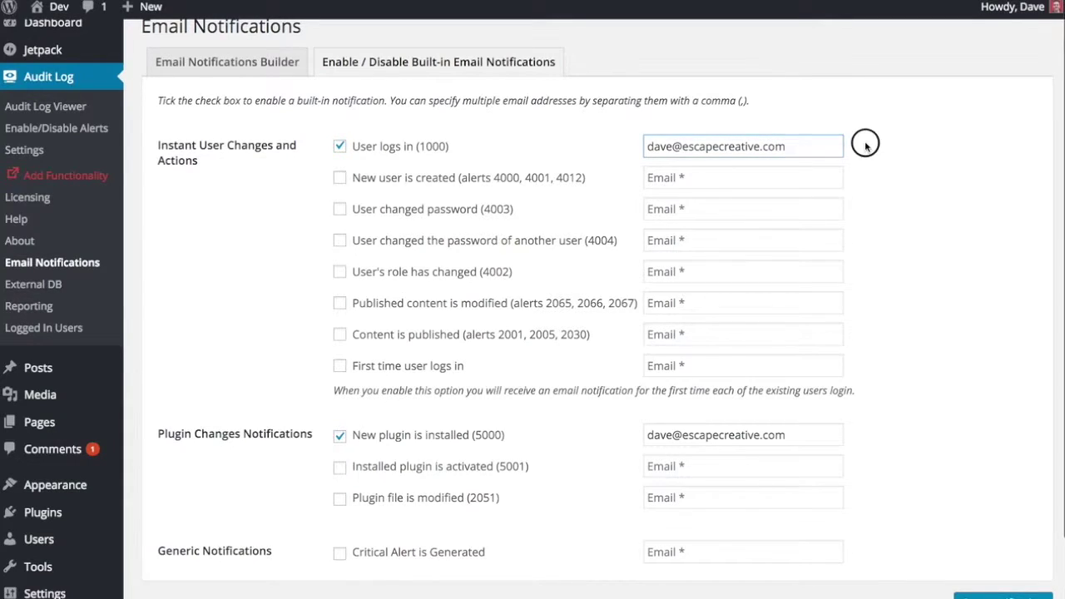
{"action": "left_click", "coordinate": [864, 147]}
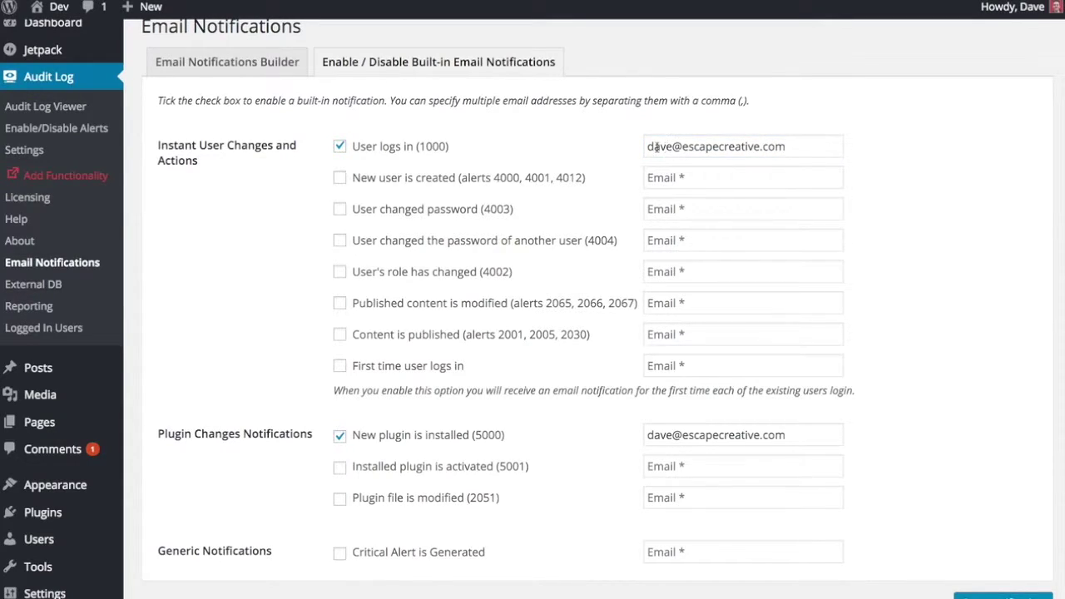
{"action": "left_click_drag", "start_coordinate": [656, 147], "coordinate": [796, 147]}
{"action": "left_click", "coordinate": [796, 147]}
{"action": "left_click", "coordinate": [875, 146]}
Try enabling the generic "Critical Alert is Generated" notification and switch it off again
{"action": "scroll", "coordinate": [330, 350], "scroll_direction": "down", "scroll_amount": 2}
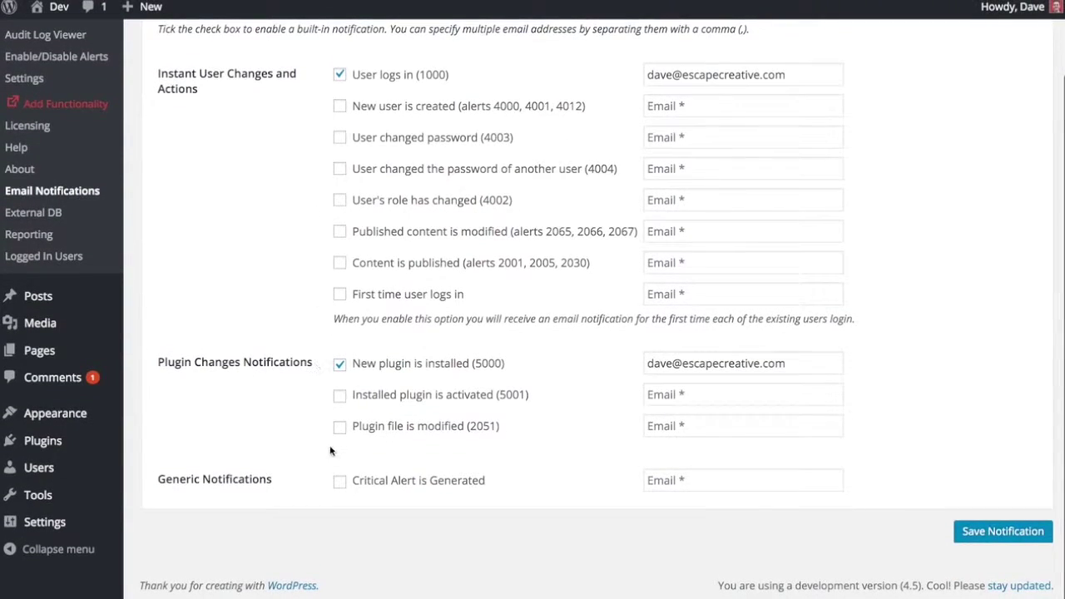
{"action": "left_click", "coordinate": [340, 483]}
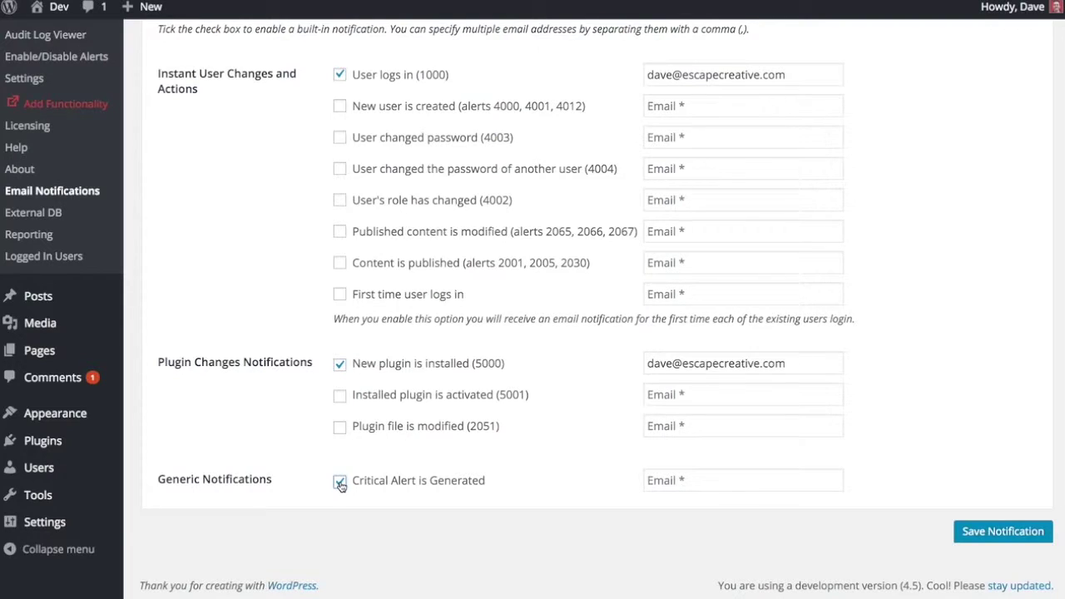
{"action": "left_click", "coordinate": [339, 482]}
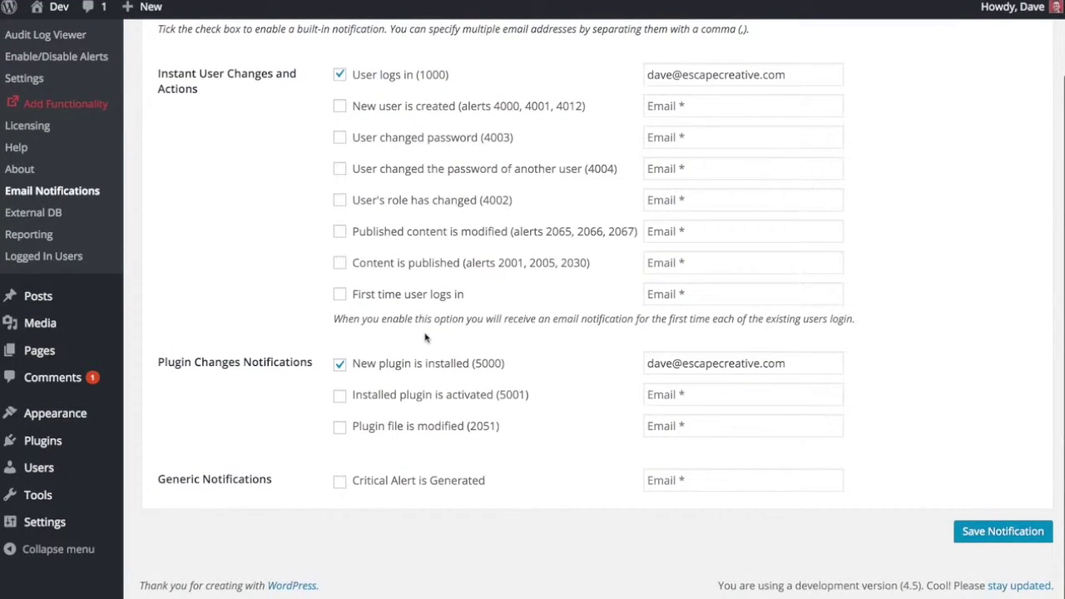
Open the custom "New Post Draft Created" email notification for editing and view its available trigger criteria
{"action": "scroll", "coordinate": [320, 336], "scroll_direction": "up", "scroll_amount": 2}
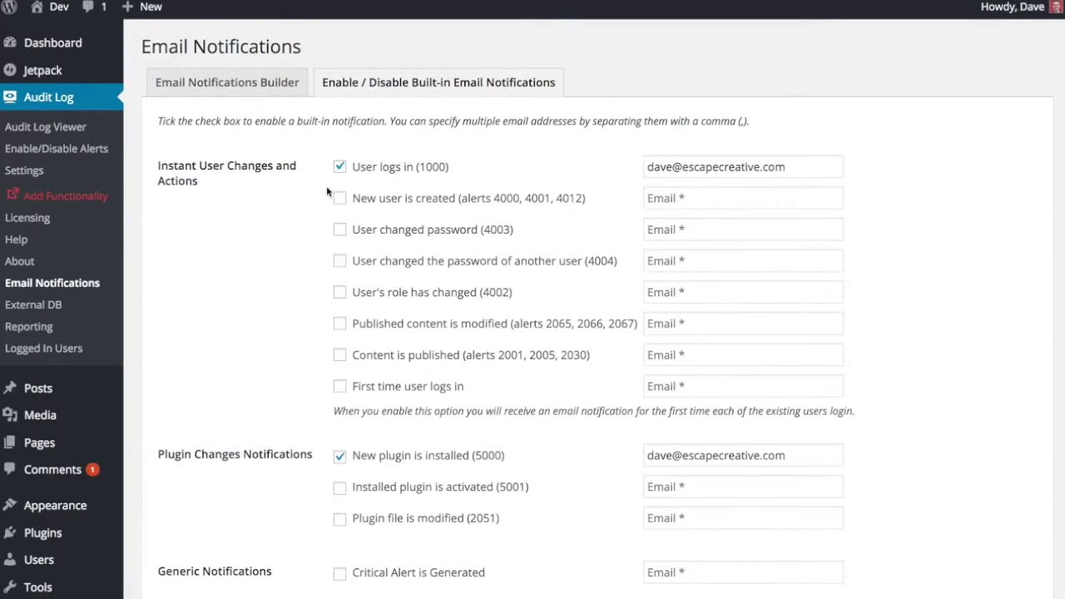
{"action": "left_click", "coordinate": [239, 82]}
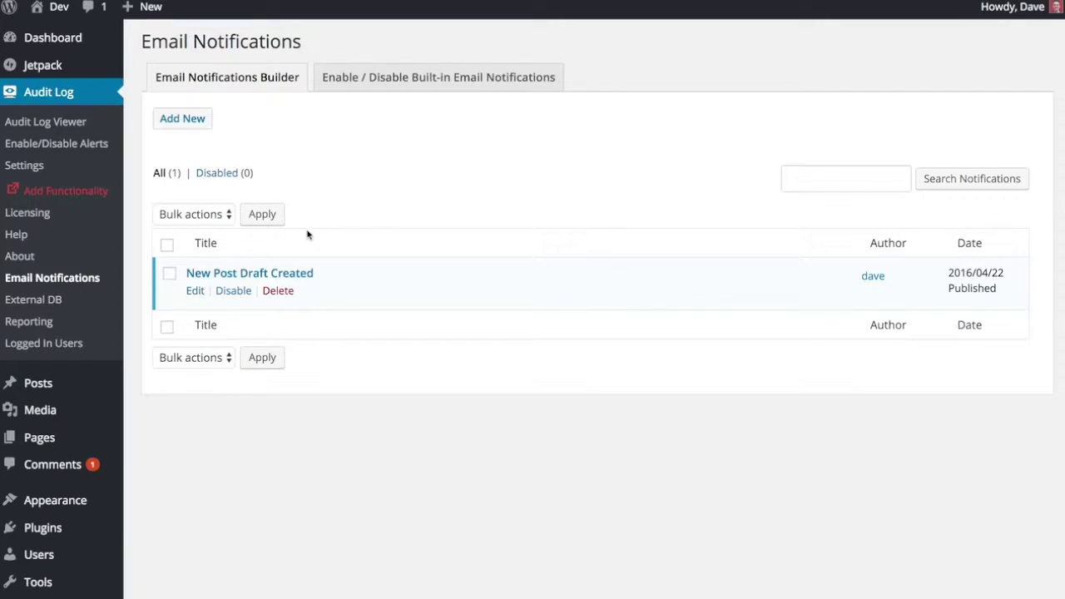
{"action": "left_click", "coordinate": [281, 274]}
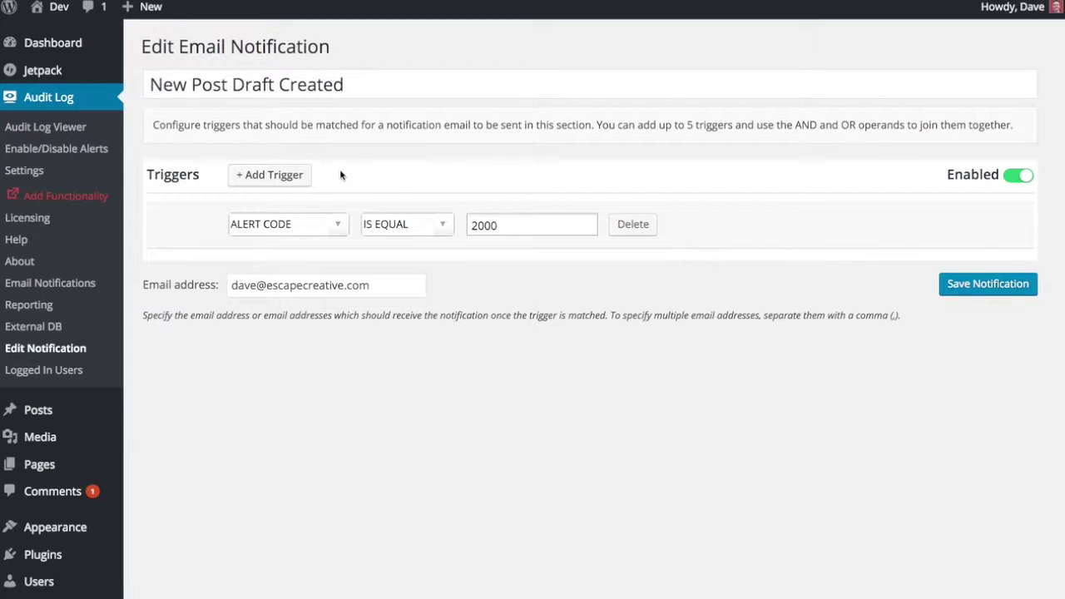
{"action": "left_click", "coordinate": [337, 225]}
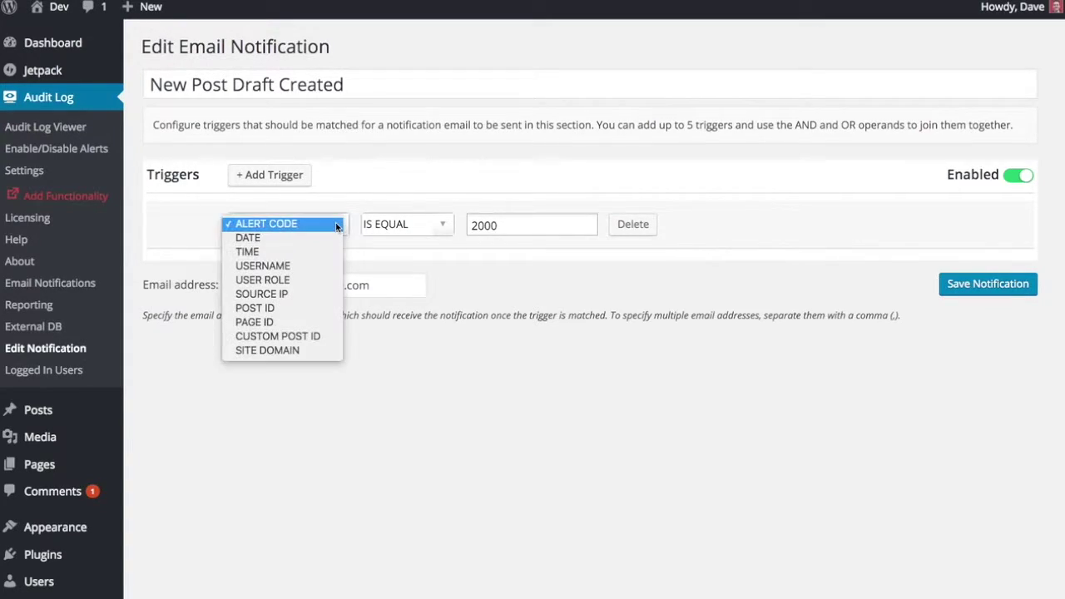
{"action": "left_click", "coordinate": [335, 222]}
{"action": "left_click", "coordinate": [334, 224]}
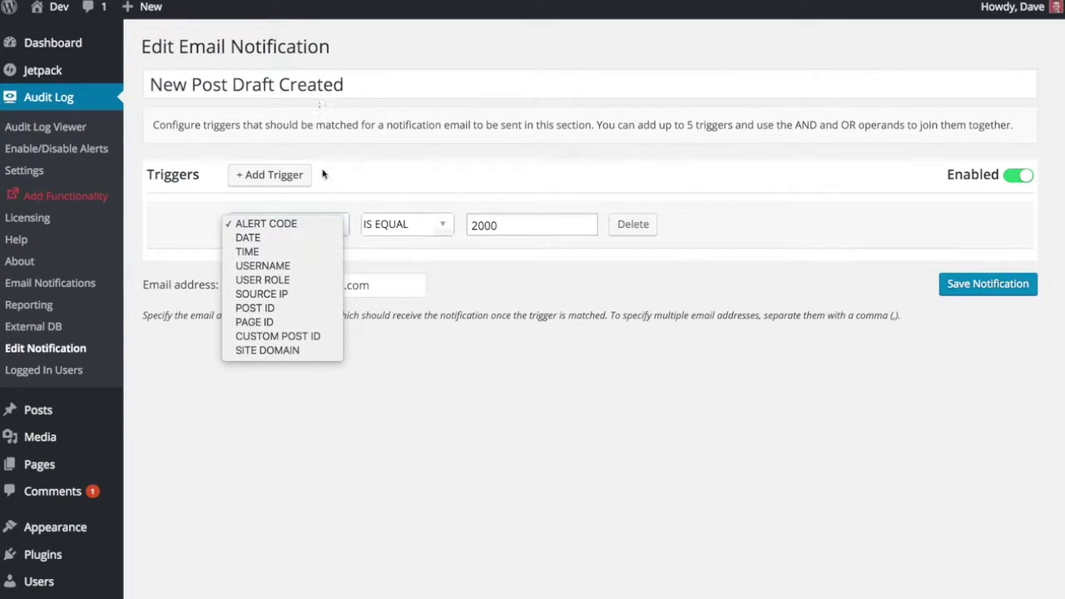
{"action": "left_click", "coordinate": [367, 184]}
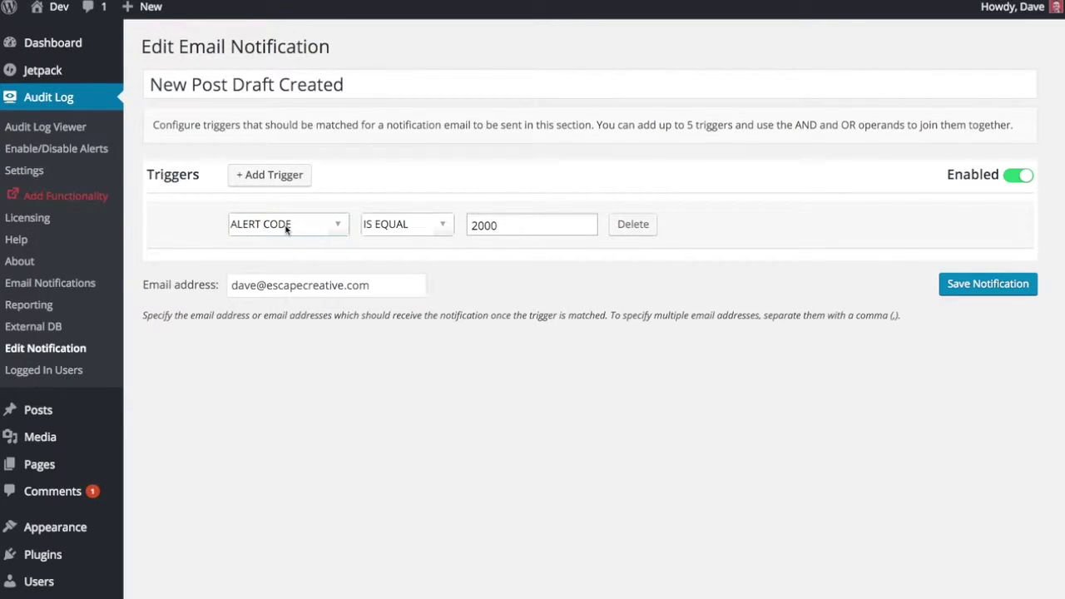
Examine the trigger's comparison operator, its alert code value and the list of alternative criteria
{"action": "left_click", "coordinate": [414, 233]}
{"action": "left_click", "coordinate": [425, 232]}
{"action": "left_click", "coordinate": [493, 225]}
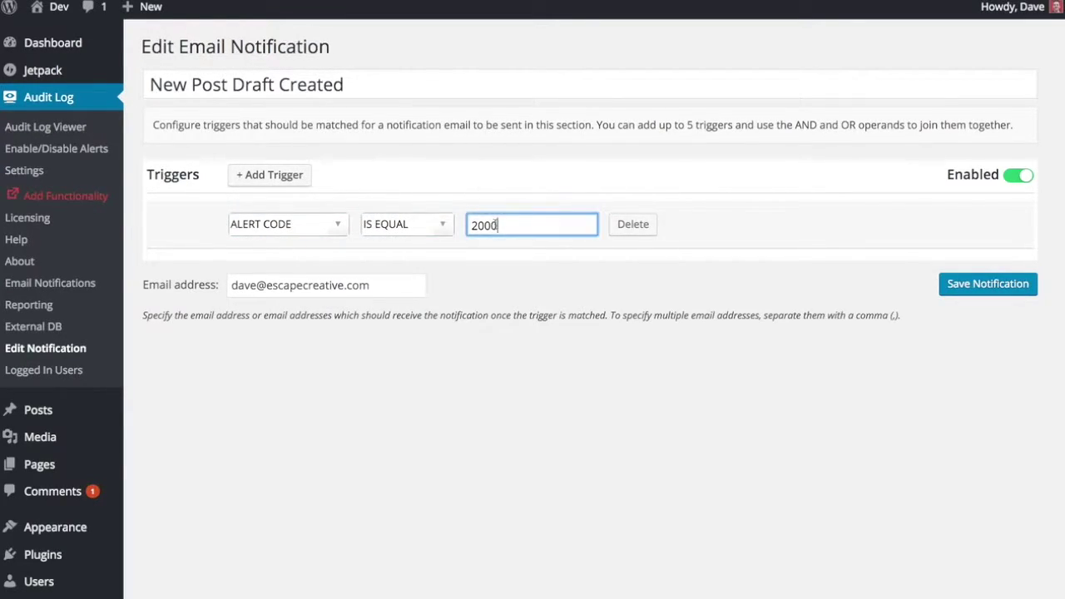
{"action": "left_click", "coordinate": [530, 190]}
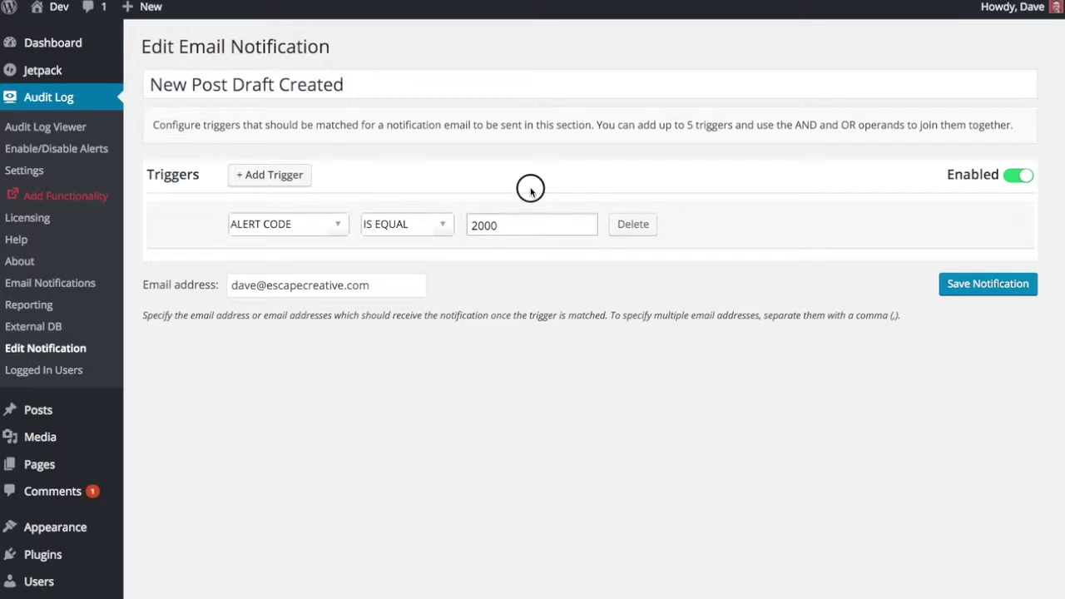
{"action": "left_click", "coordinate": [298, 226]}
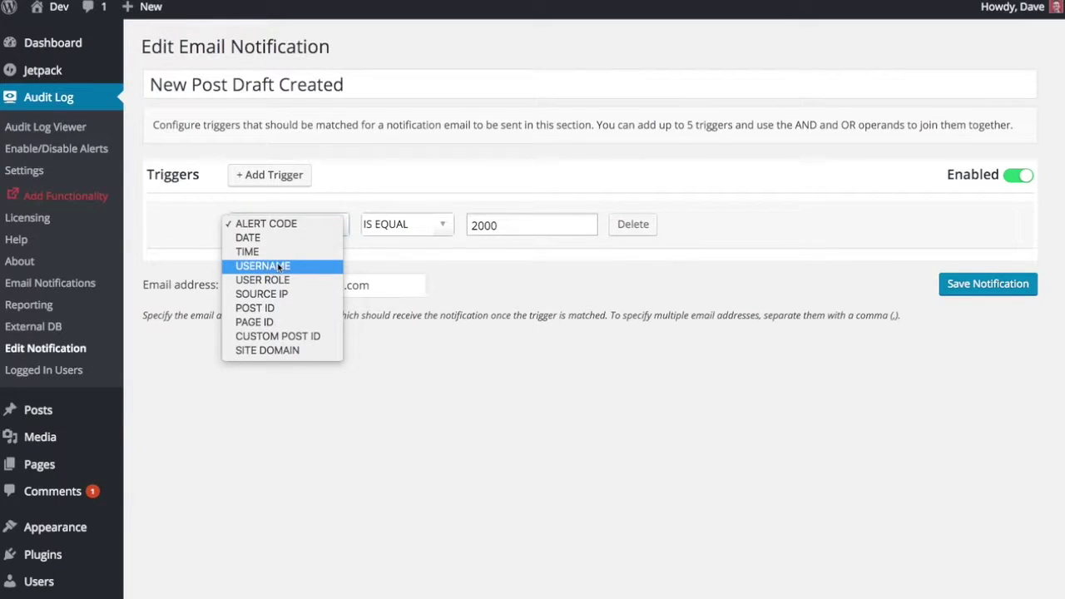
{"action": "left_click", "coordinate": [418, 147]}
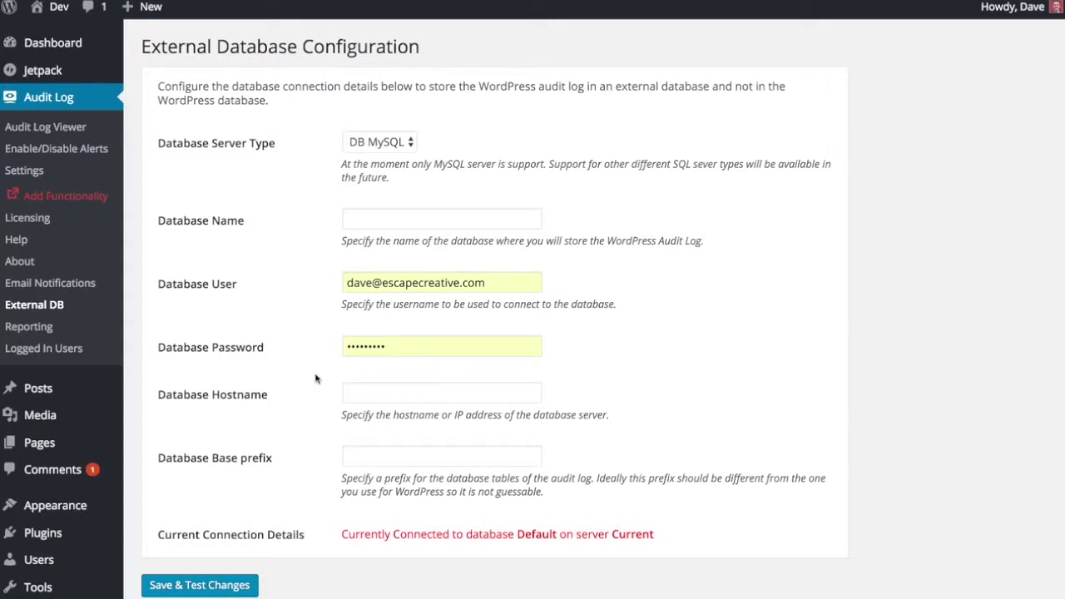
View the available database server types in the external database configuration
{"action": "left_click", "coordinate": [325, 86]}
{"action": "left_click", "coordinate": [383, 146]}
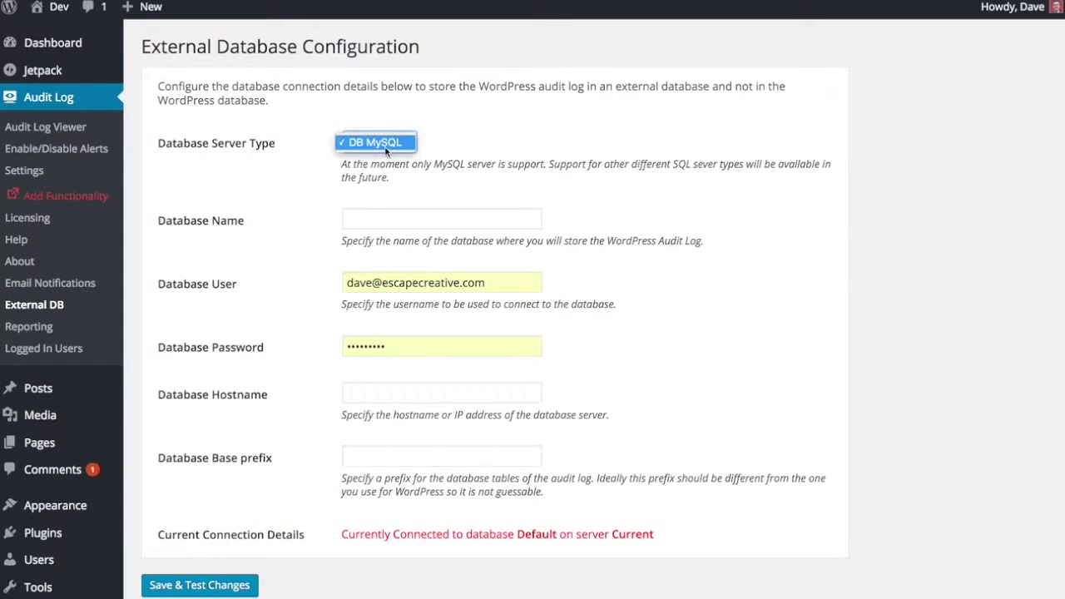
{"action": "left_click", "coordinate": [441, 142]}
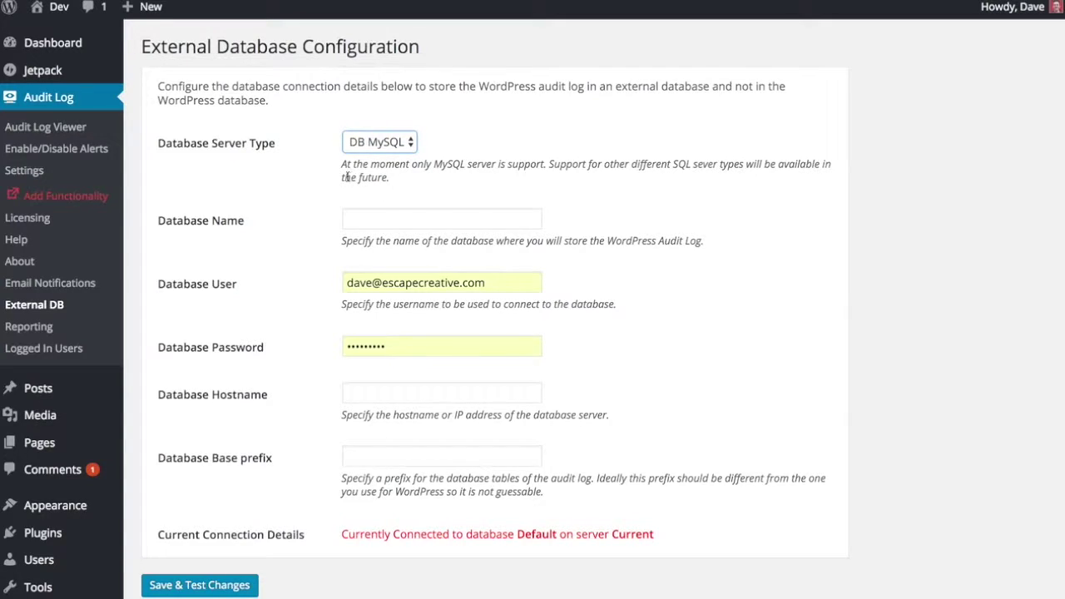
Examine the external database connection fields and the option to migrate alerts from the WordPress database
{"action": "left_click", "coordinate": [391, 122]}
{"action": "scroll", "coordinate": [262, 456], "scroll_direction": "down", "scroll_amount": 2}
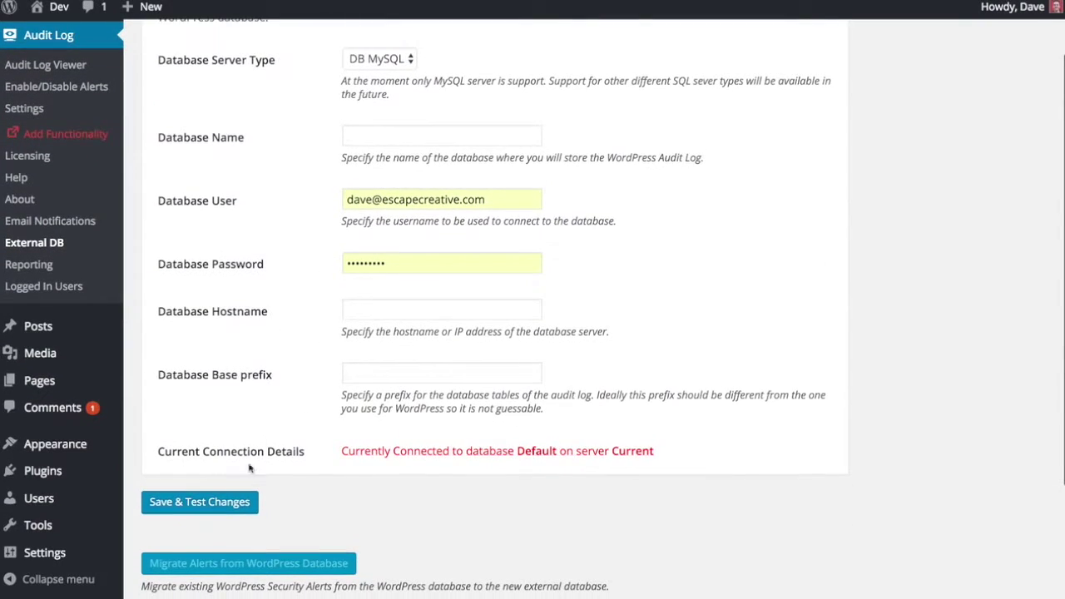
{"action": "scroll", "coordinate": [315, 486], "scroll_direction": "up", "scroll_amount": 2}
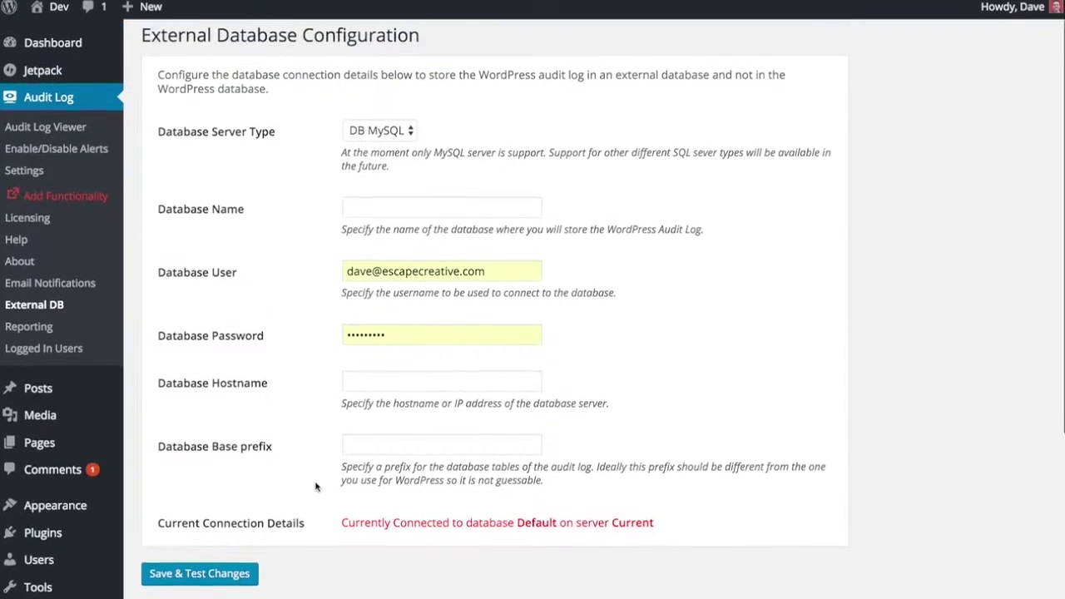
Open the summary email report settings under Reporting and examine the report frequency and report type options
{"action": "left_click", "coordinate": [44, 328]}
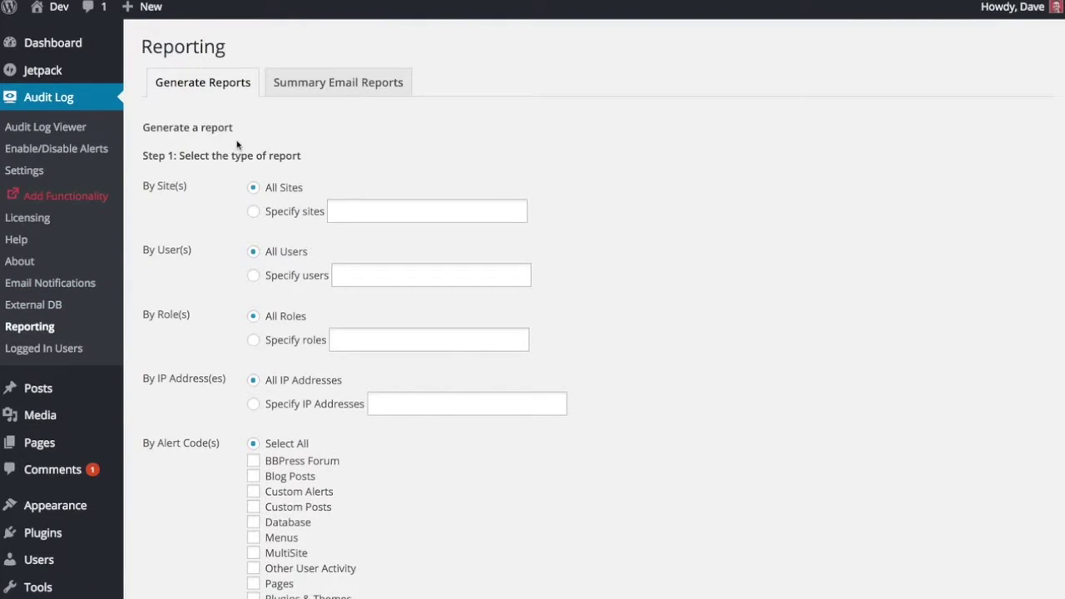
{"action": "left_click", "coordinate": [276, 82]}
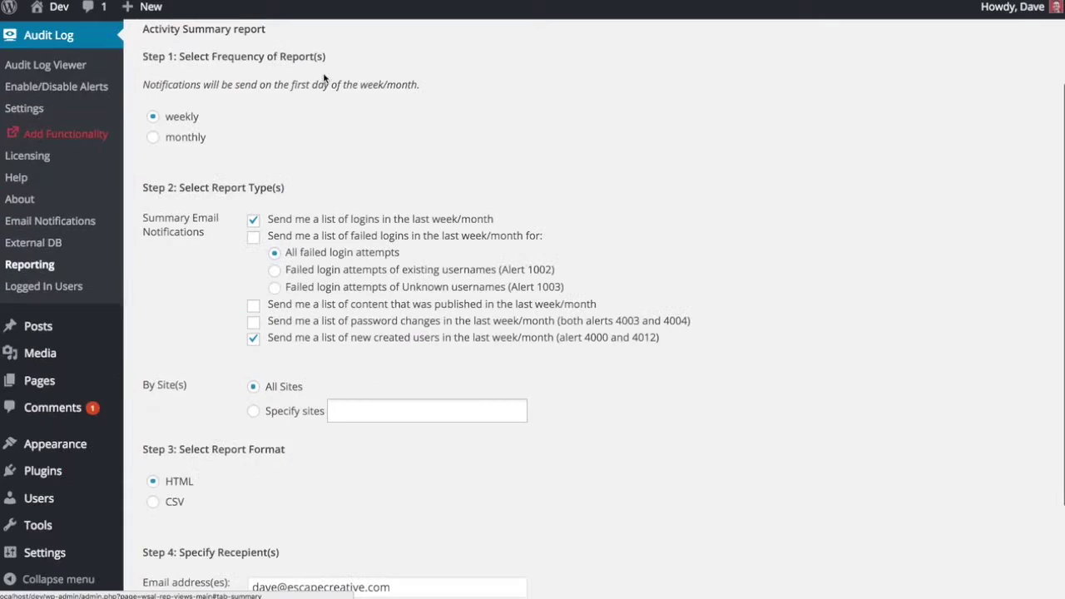
{"action": "scroll", "coordinate": [273, 186], "scroll_direction": "up", "scroll_amount": 2}
{"action": "scroll", "coordinate": [232, 234], "scroll_direction": "up", "scroll_amount": 1}
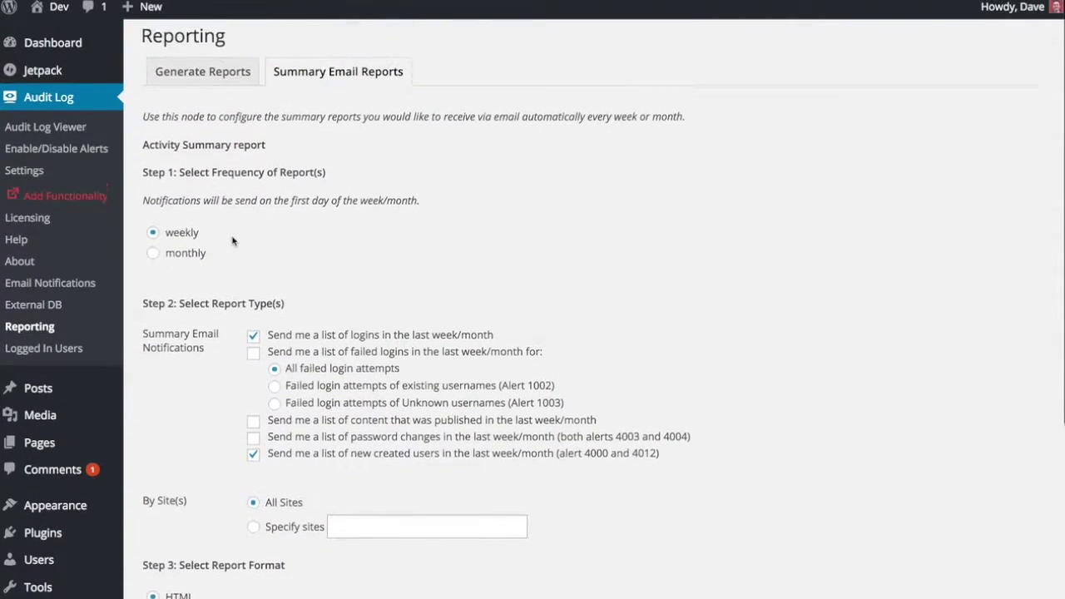
{"action": "scroll", "coordinate": [232, 242], "scroll_direction": "down", "scroll_amount": 1}
{"action": "scroll", "coordinate": [232, 241], "scroll_direction": "down", "scroll_amount": 1}
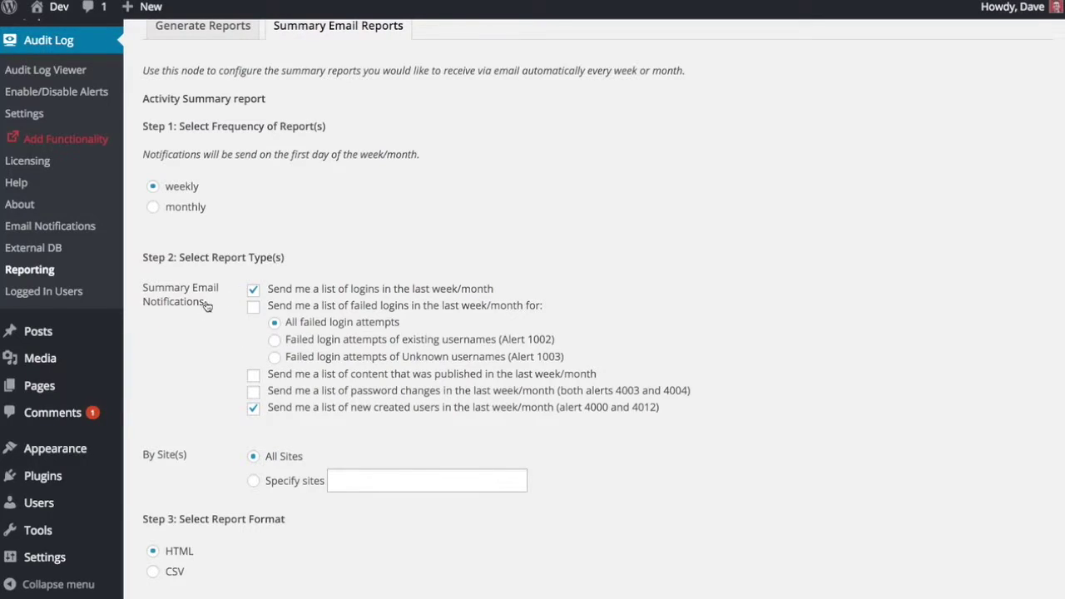
{"action": "scroll", "coordinate": [225, 320], "scroll_direction": "up", "scroll_amount": 1}
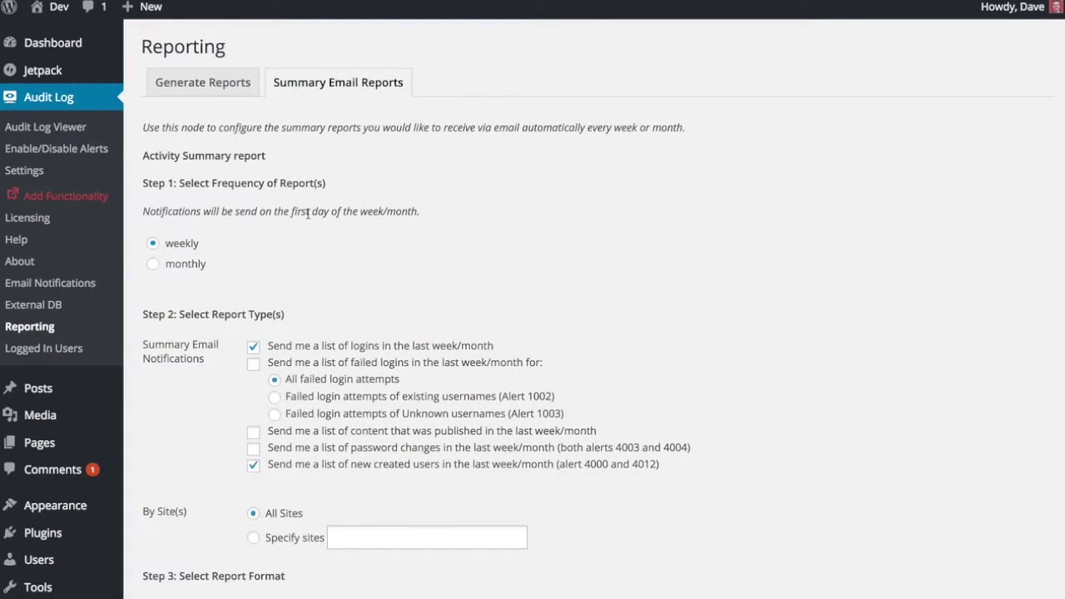
{"action": "scroll", "coordinate": [308, 213], "scroll_direction": "down", "scroll_amount": 3}
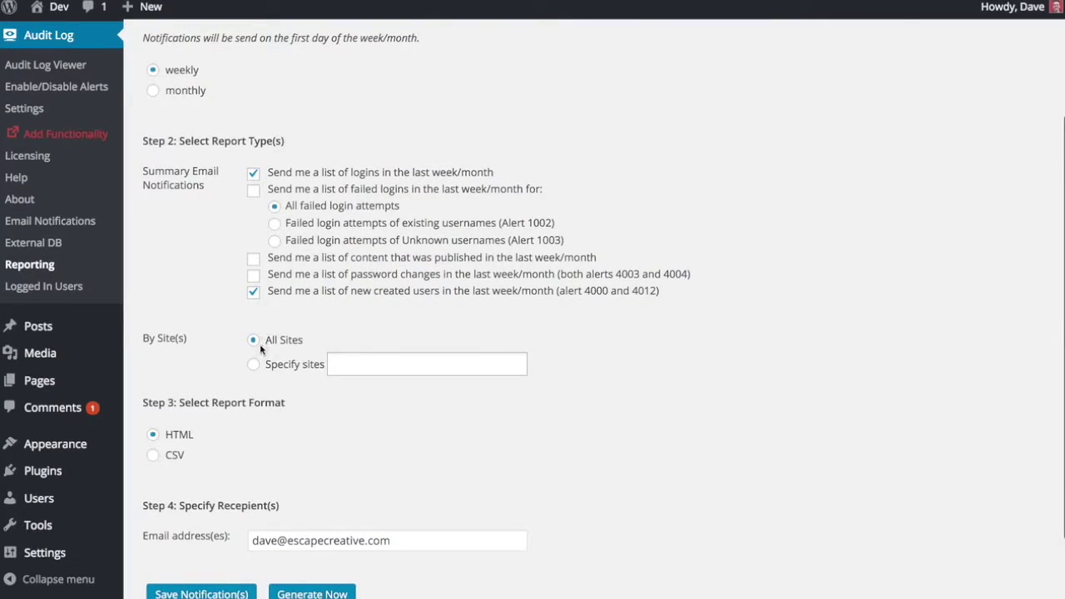
Try limiting the summary report to specified sites and the CSV format, and restore All Sites and HTML
{"action": "left_click", "coordinate": [345, 364]}
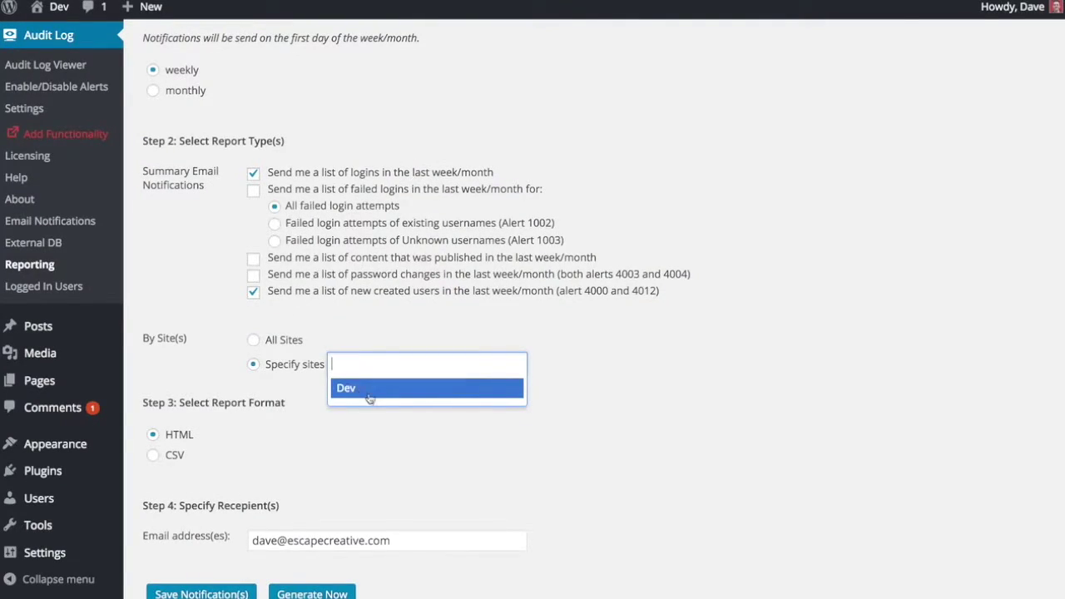
{"action": "left_click", "coordinate": [253, 339]}
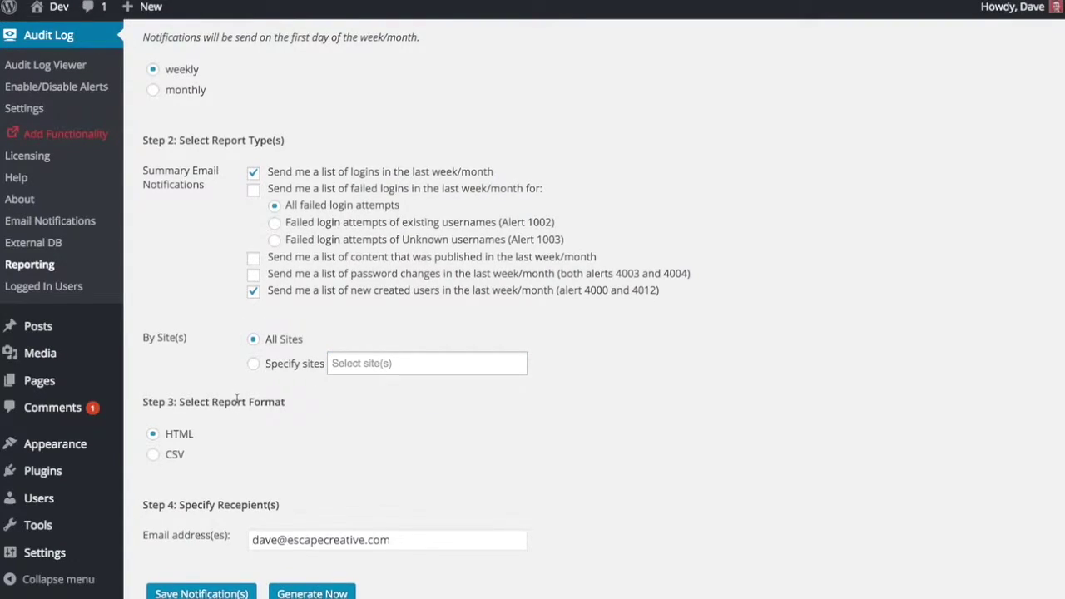
{"action": "scroll", "coordinate": [236, 401], "scroll_direction": "down", "scroll_amount": 1}
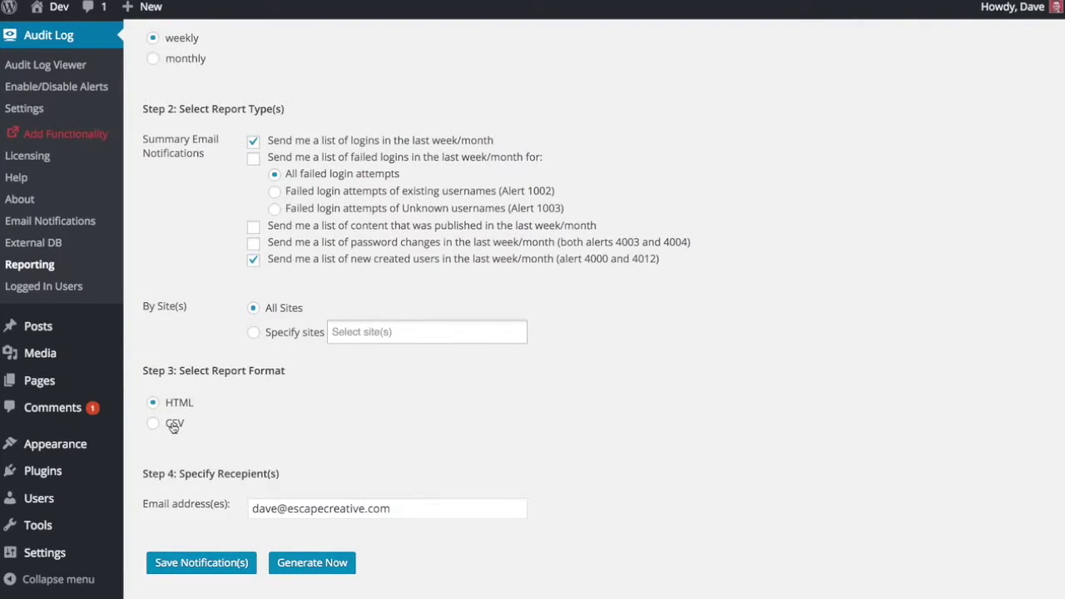
{"action": "left_click", "coordinate": [173, 427]}
{"action": "left_click", "coordinate": [181, 405]}
Examine the recipient email field and review the summary report's frequency, type and format settings
{"action": "left_click_drag", "start_coordinate": [257, 507], "coordinate": [404, 508]}
{"action": "left_click", "coordinate": [405, 509]}
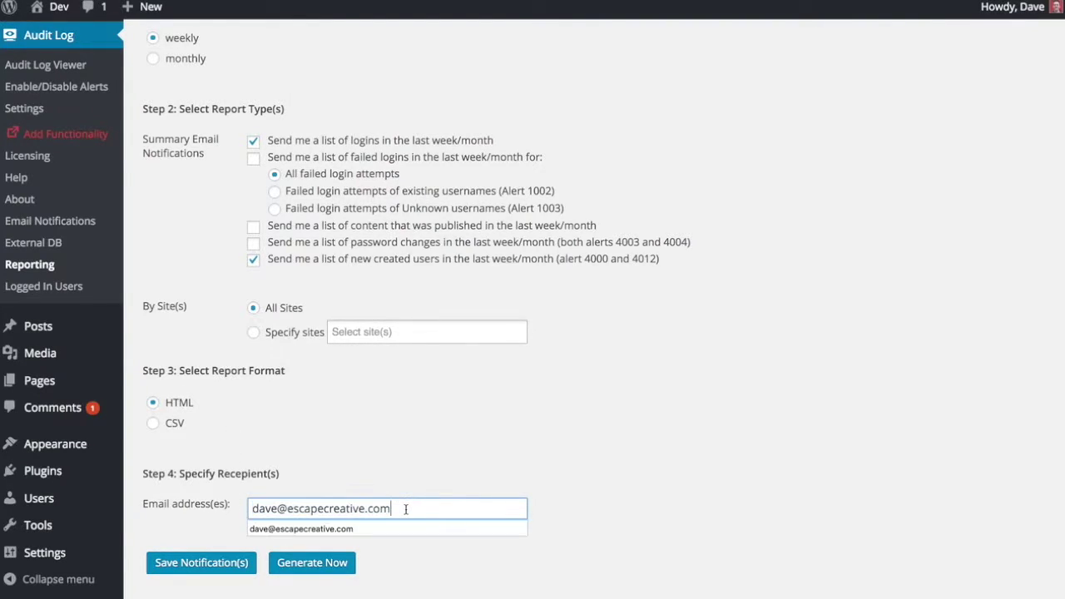
{"action": "scroll", "coordinate": [248, 403], "scroll_direction": "up", "scroll_amount": 3}
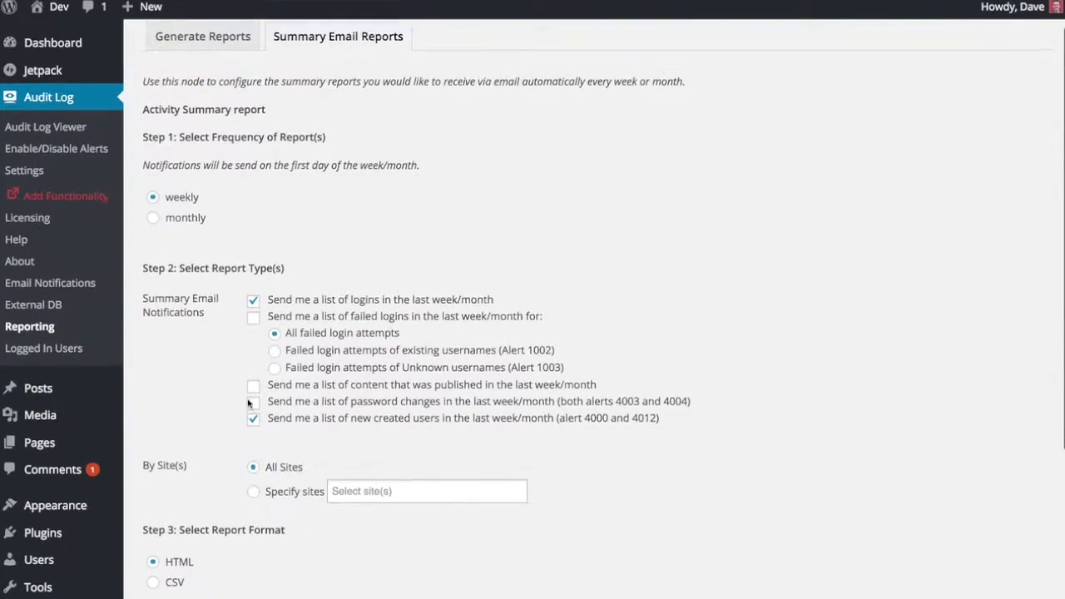
{"action": "scroll", "coordinate": [249, 405], "scroll_direction": "down", "scroll_amount": 4}
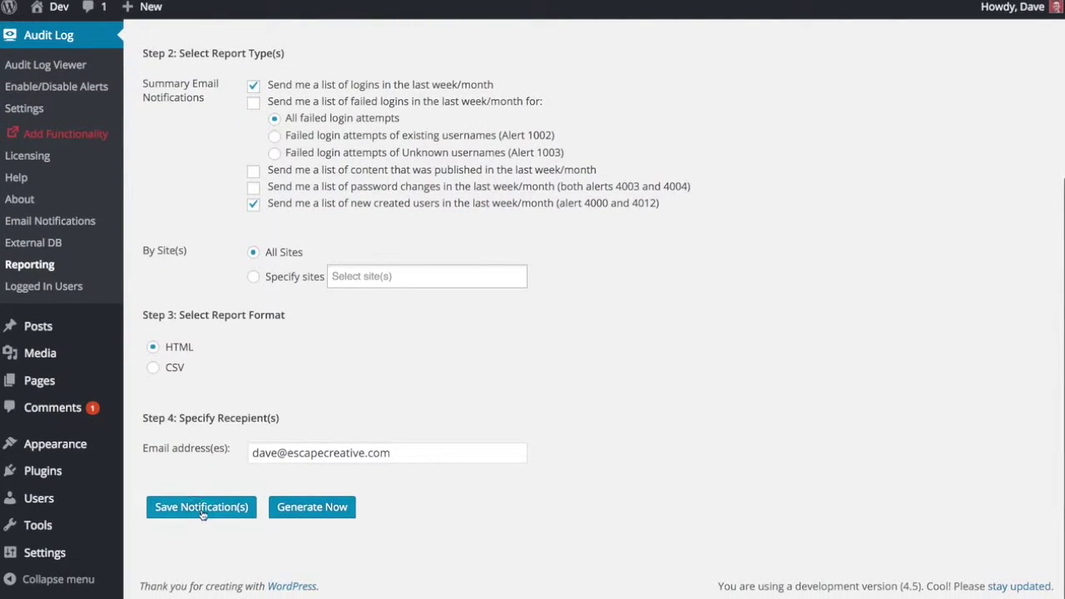
{"action": "scroll", "coordinate": [263, 408], "scroll_direction": "up", "scroll_amount": 3}
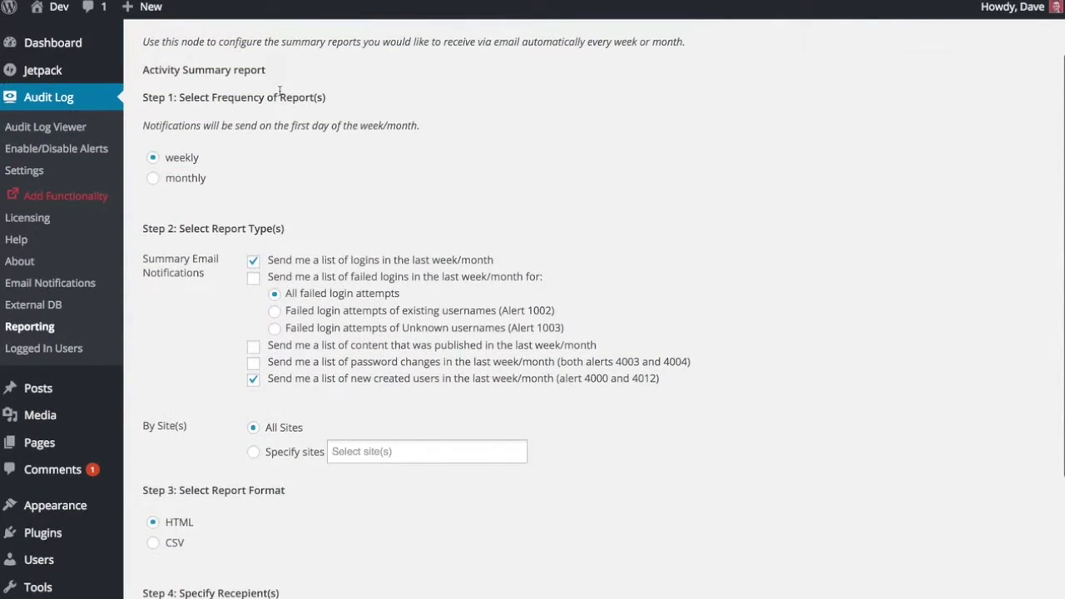
{"action": "scroll", "coordinate": [279, 92], "scroll_direction": "up", "scroll_amount": 2}
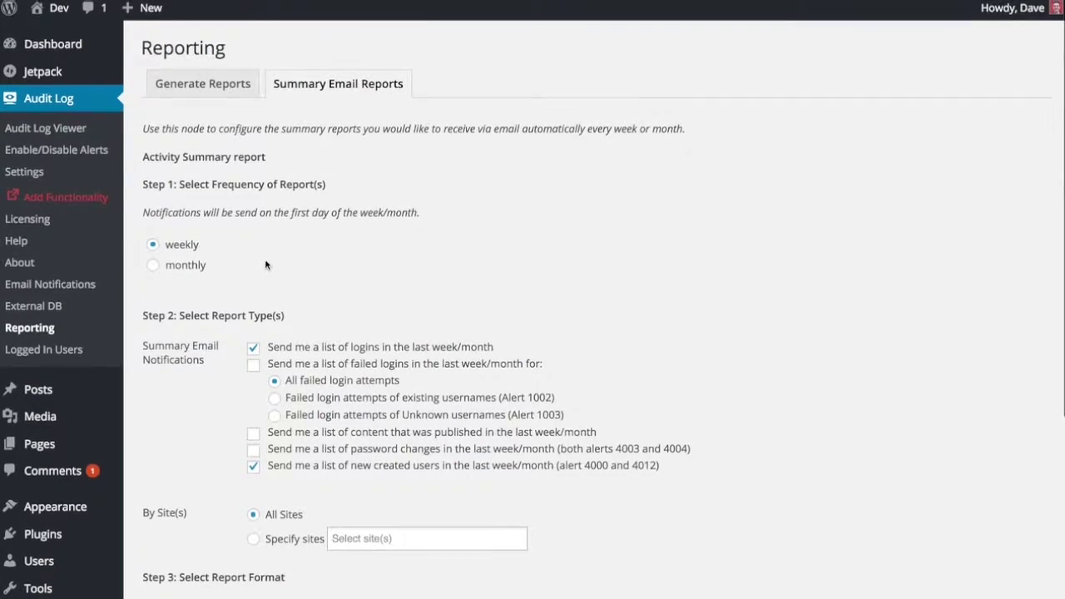
Open the report generation form and review its site, user, role, IP address and alert code criteria
{"action": "left_click", "coordinate": [203, 82]}
{"action": "scroll", "coordinate": [296, 104], "scroll_direction": "up", "scroll_amount": 3}
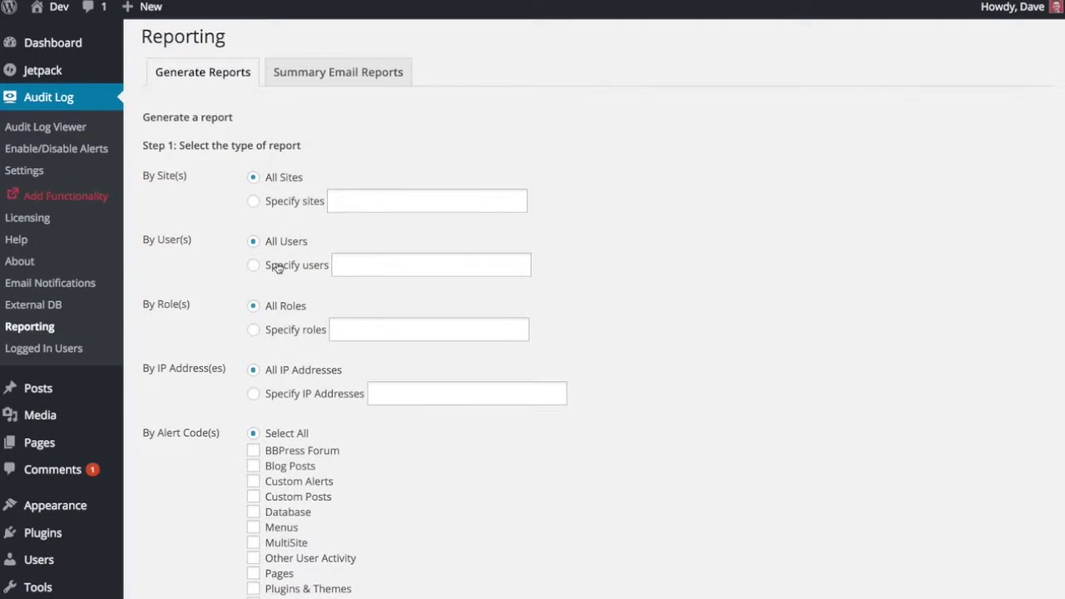
{"action": "scroll", "coordinate": [267, 373], "scroll_direction": "down", "scroll_amount": 3}
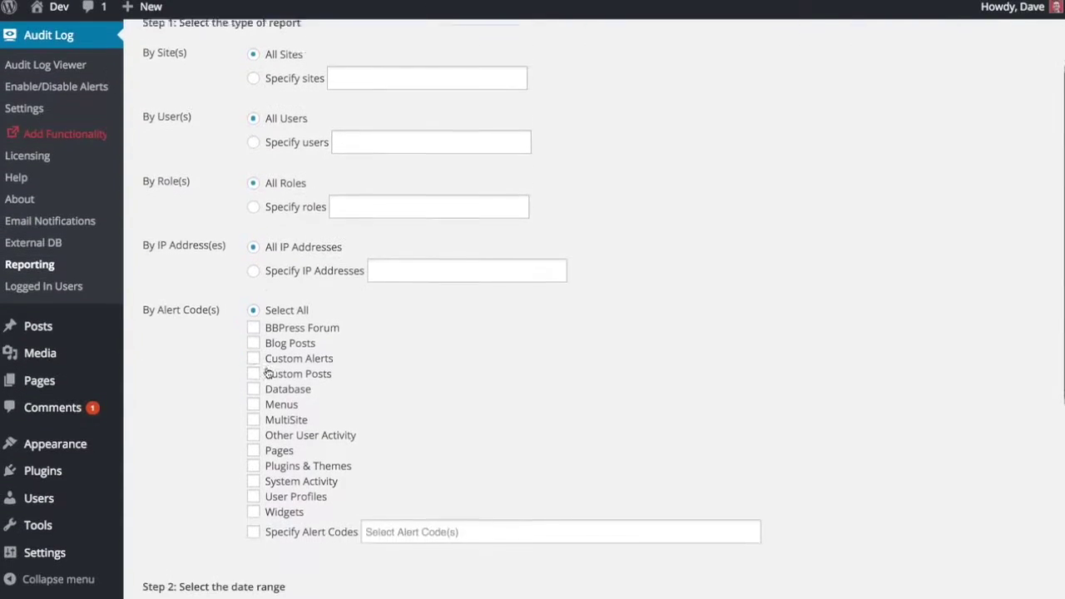
{"action": "scroll", "coordinate": [267, 373], "scroll_direction": "down", "scroll_amount": 1}
Try selecting individual alert groups such as BBPress Forum, Blog Posts, Custom Alerts and Custom Posts, and clear them again
{"action": "left_click", "coordinate": [253, 290]}
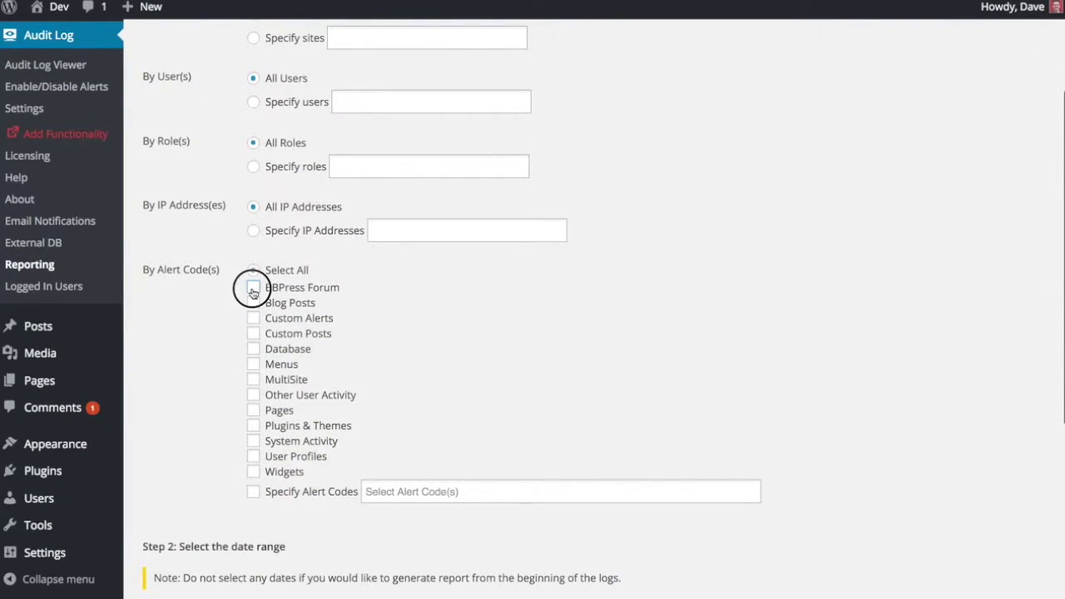
{"action": "left_click", "coordinate": [253, 290]}
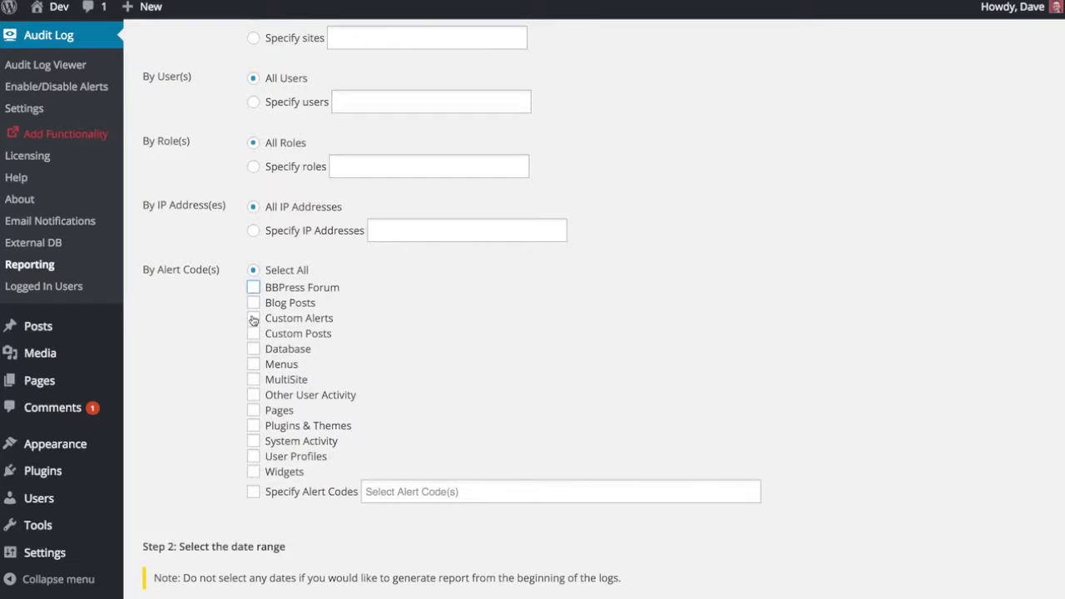
{"action": "left_click", "coordinate": [254, 320]}
{"action": "left_click", "coordinate": [253, 334]}
{"action": "left_click", "coordinate": [253, 303]}
{"action": "left_click", "coordinate": [253, 303]}
{"action": "left_click", "coordinate": [253, 318]}
{"action": "left_click", "coordinate": [254, 333]}
Try specifying individual alert codes, browse the list of available codes, and return the alert code criterion to Select All
{"action": "left_click", "coordinate": [253, 491]}
{"action": "left_click", "coordinate": [388, 491]}
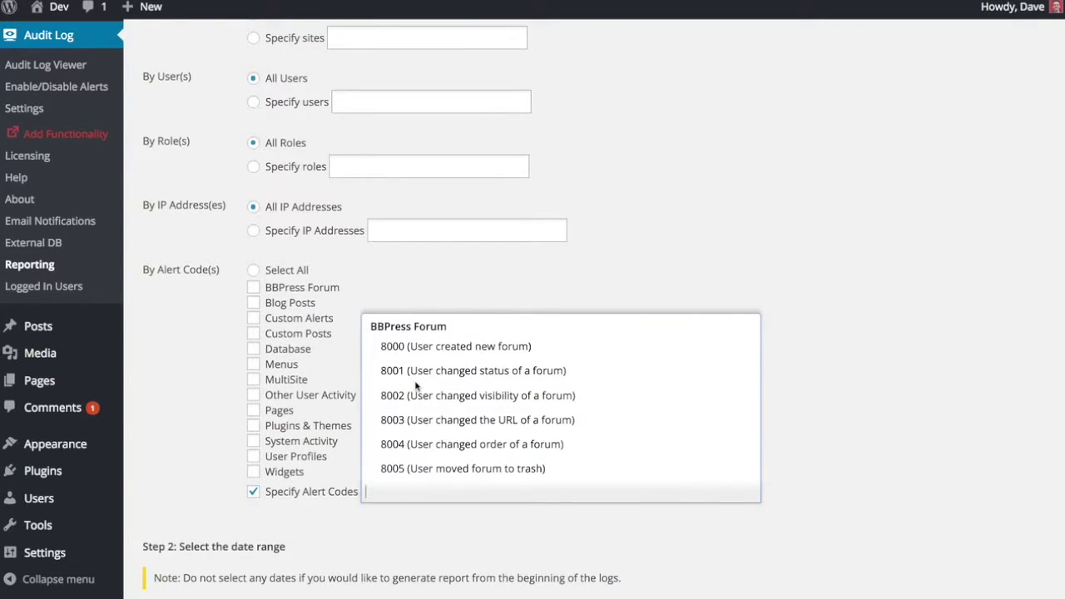
{"action": "scroll", "coordinate": [416, 385], "scroll_direction": "down", "scroll_amount": 15}
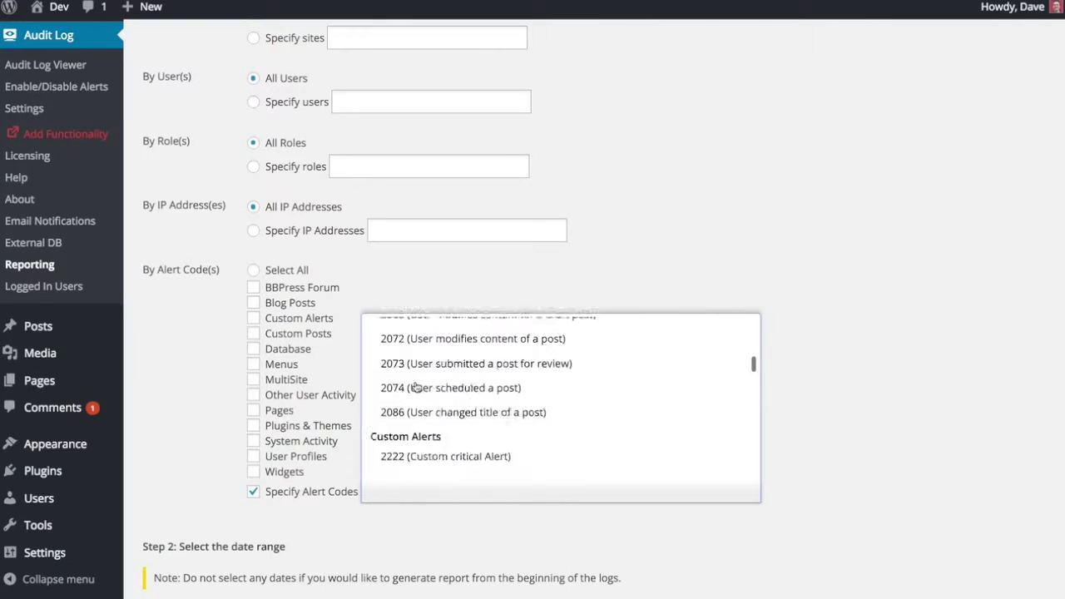
{"action": "scroll", "coordinate": [416, 387], "scroll_direction": "down", "scroll_amount": 10}
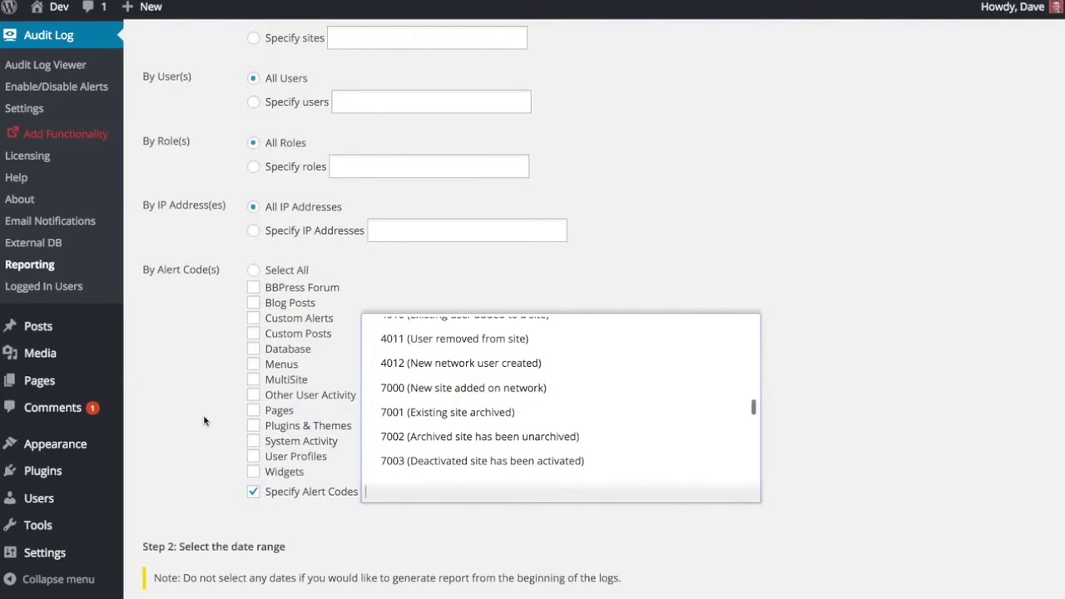
{"action": "left_click", "coordinate": [177, 434]}
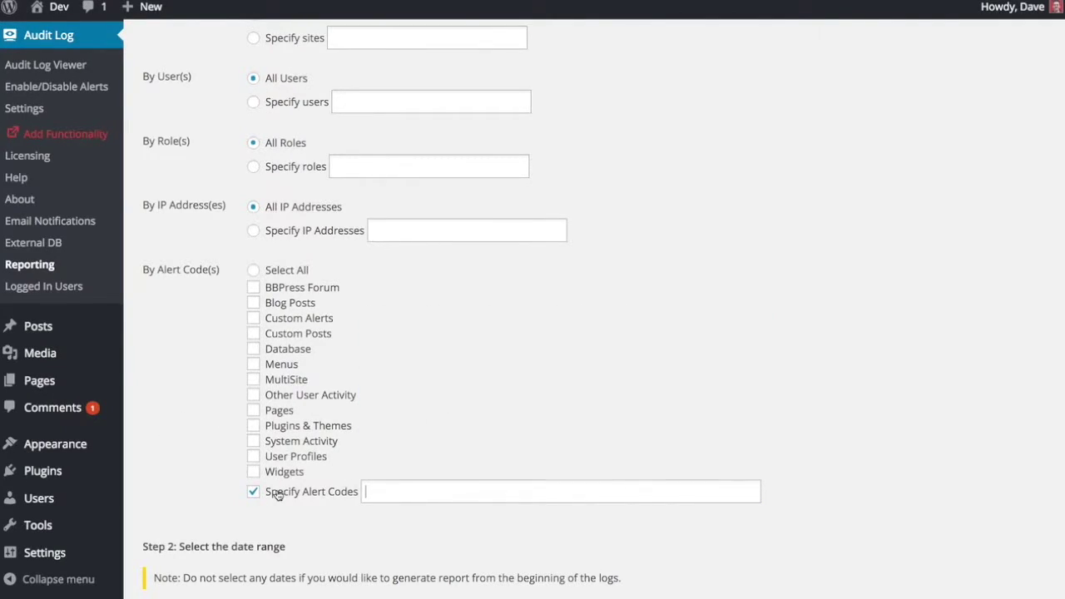
{"action": "left_click", "coordinate": [255, 492]}
{"action": "left_click", "coordinate": [254, 270]}
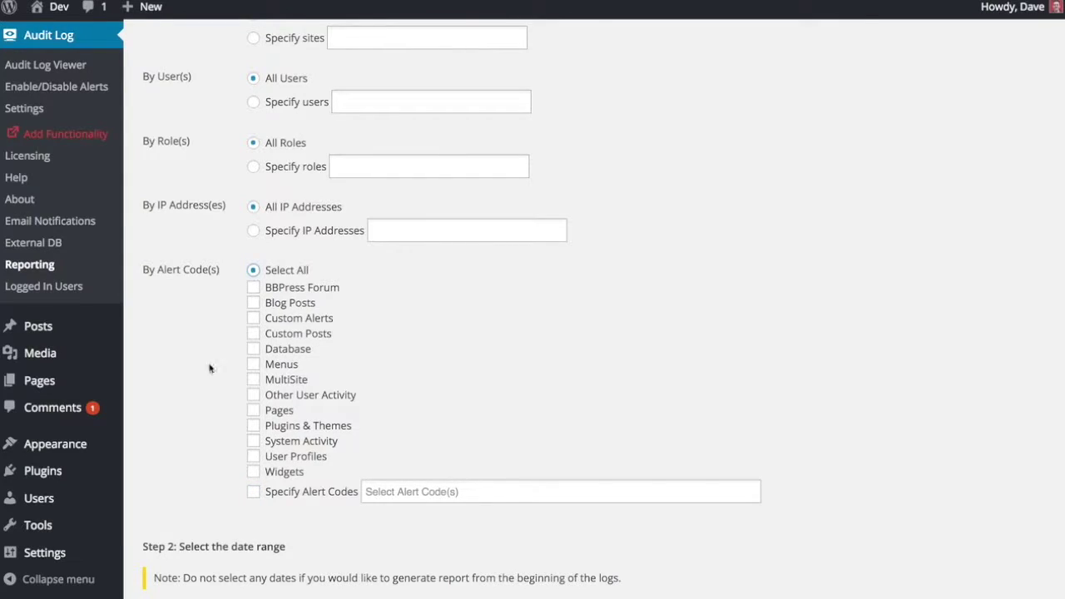
Generate an HTML report covering all alert codes, leaving the start and end dates empty
{"action": "scroll", "coordinate": [210, 368], "scroll_direction": "down", "scroll_amount": 5}
{"action": "scroll", "coordinate": [209, 385], "scroll_direction": "down", "scroll_amount": 3}
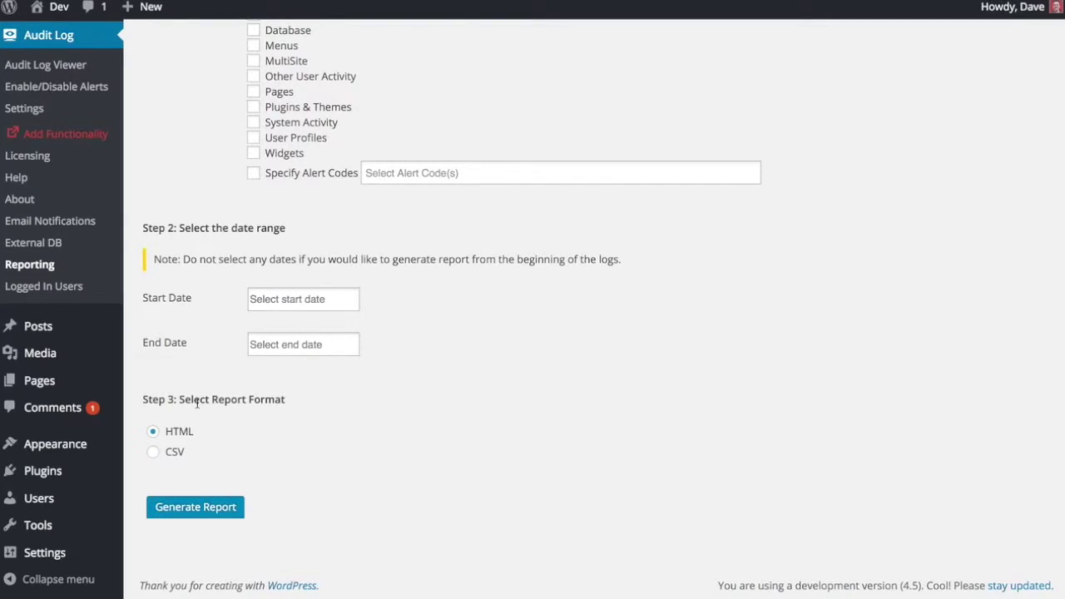
{"action": "left_click", "coordinate": [193, 509]}
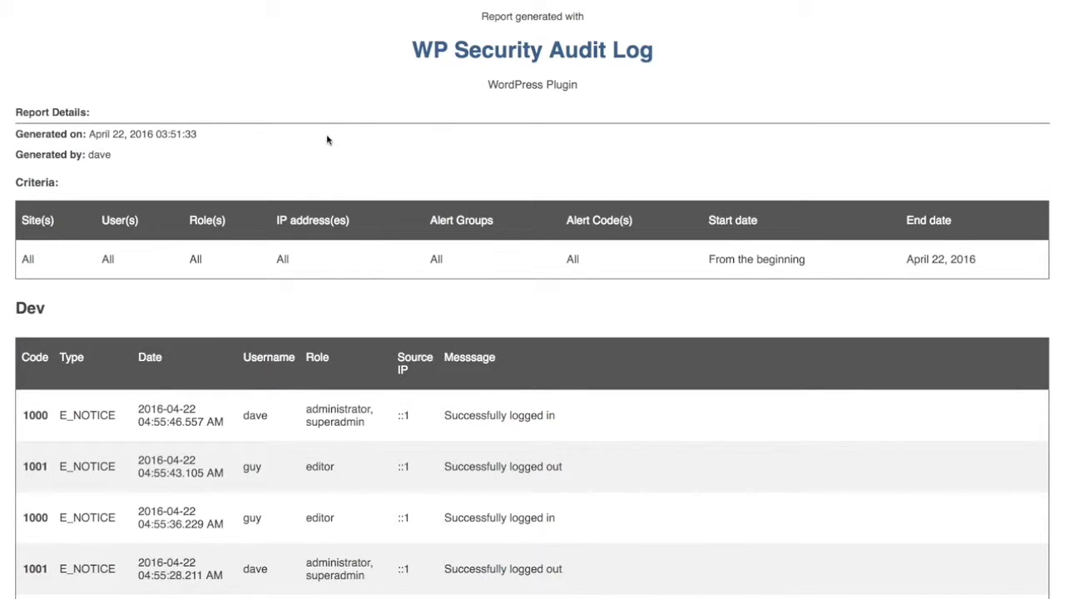
Examine the generated report's criteria, site heading and table of logged events
{"action": "scroll", "coordinate": [327, 140], "scroll_direction": "down", "scroll_amount": 1}
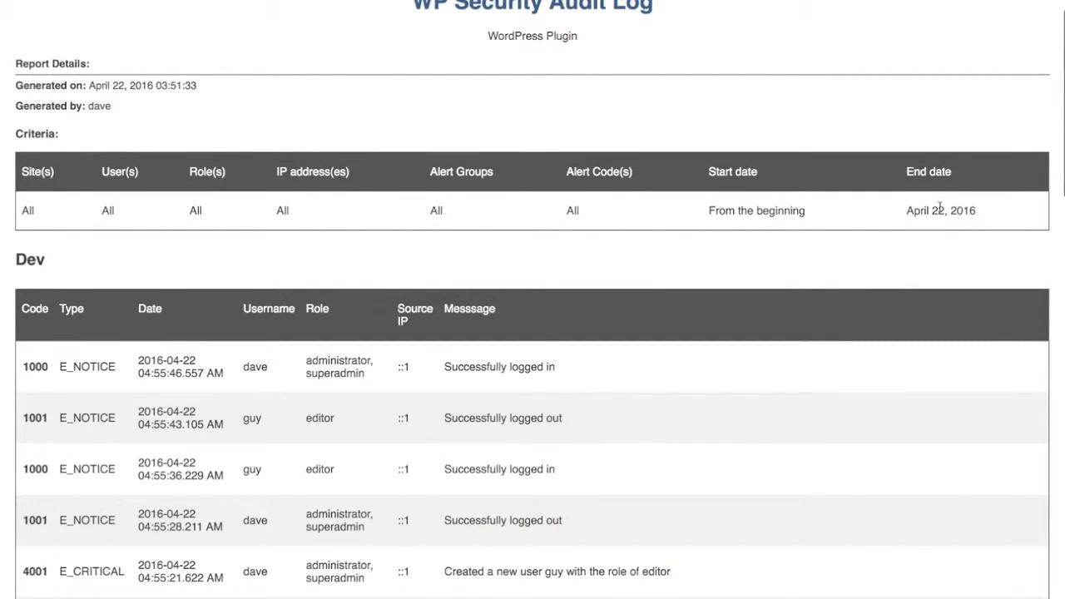
{"action": "scroll", "coordinate": [341, 254], "scroll_direction": "down", "scroll_amount": 2}
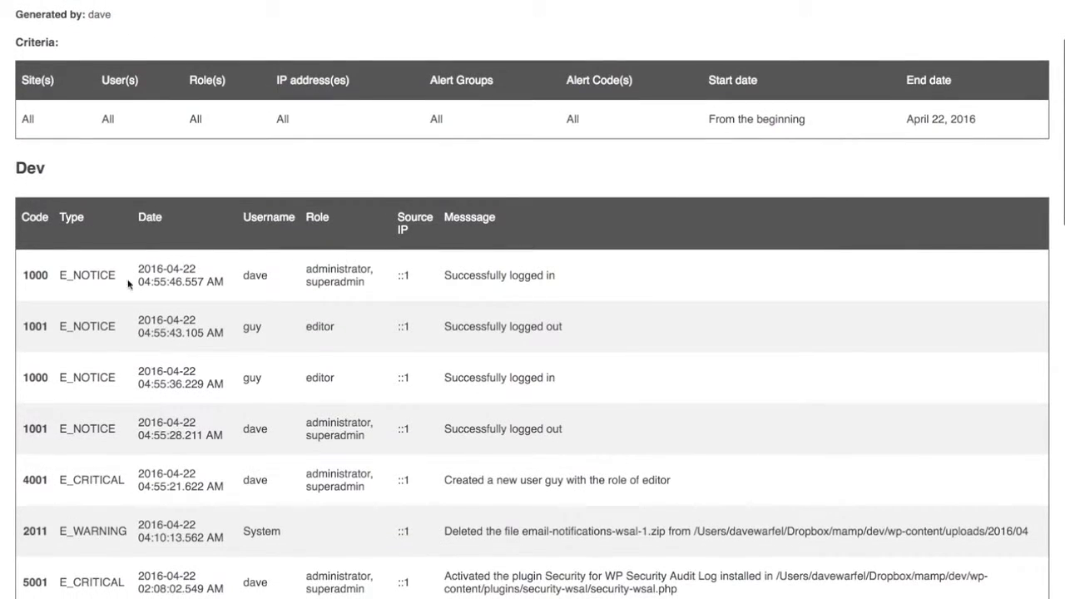
{"action": "scroll", "coordinate": [253, 265], "scroll_direction": "down", "scroll_amount": 1}
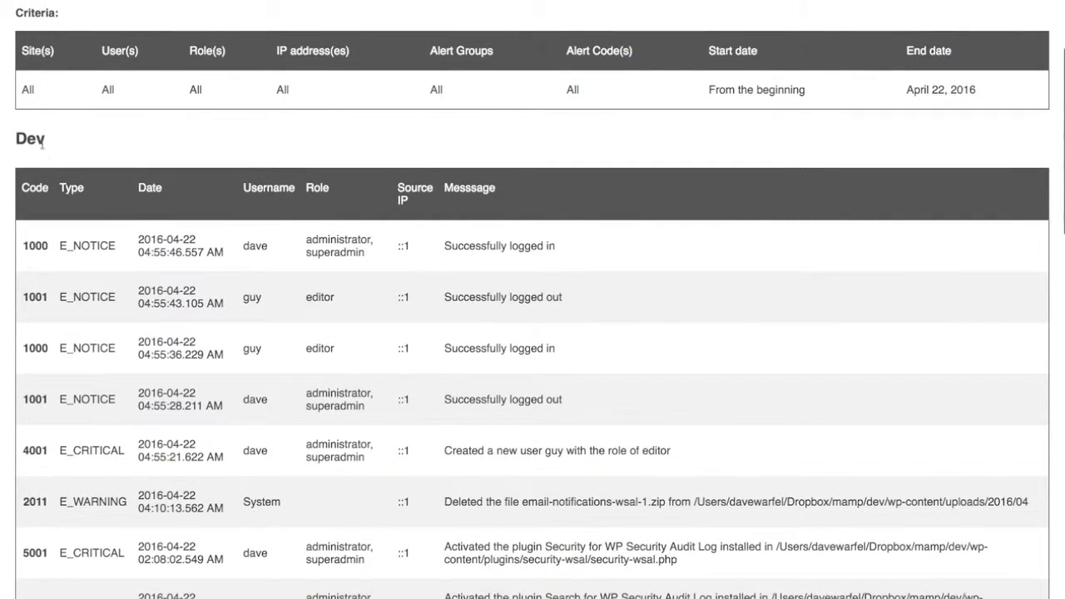
{"action": "left_click_drag", "start_coordinate": [19, 139], "coordinate": [90, 141]}
{"action": "left_click", "coordinate": [90, 140]}
{"action": "left_click_drag", "start_coordinate": [18, 138], "coordinate": [83, 137]}
{"action": "left_click", "coordinate": [53, 141]}
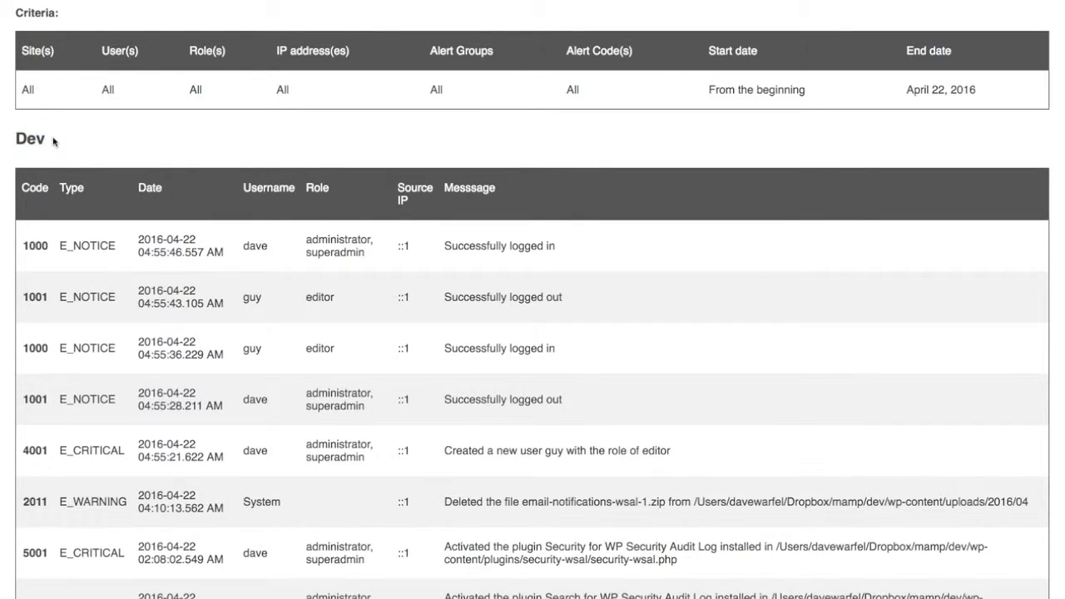